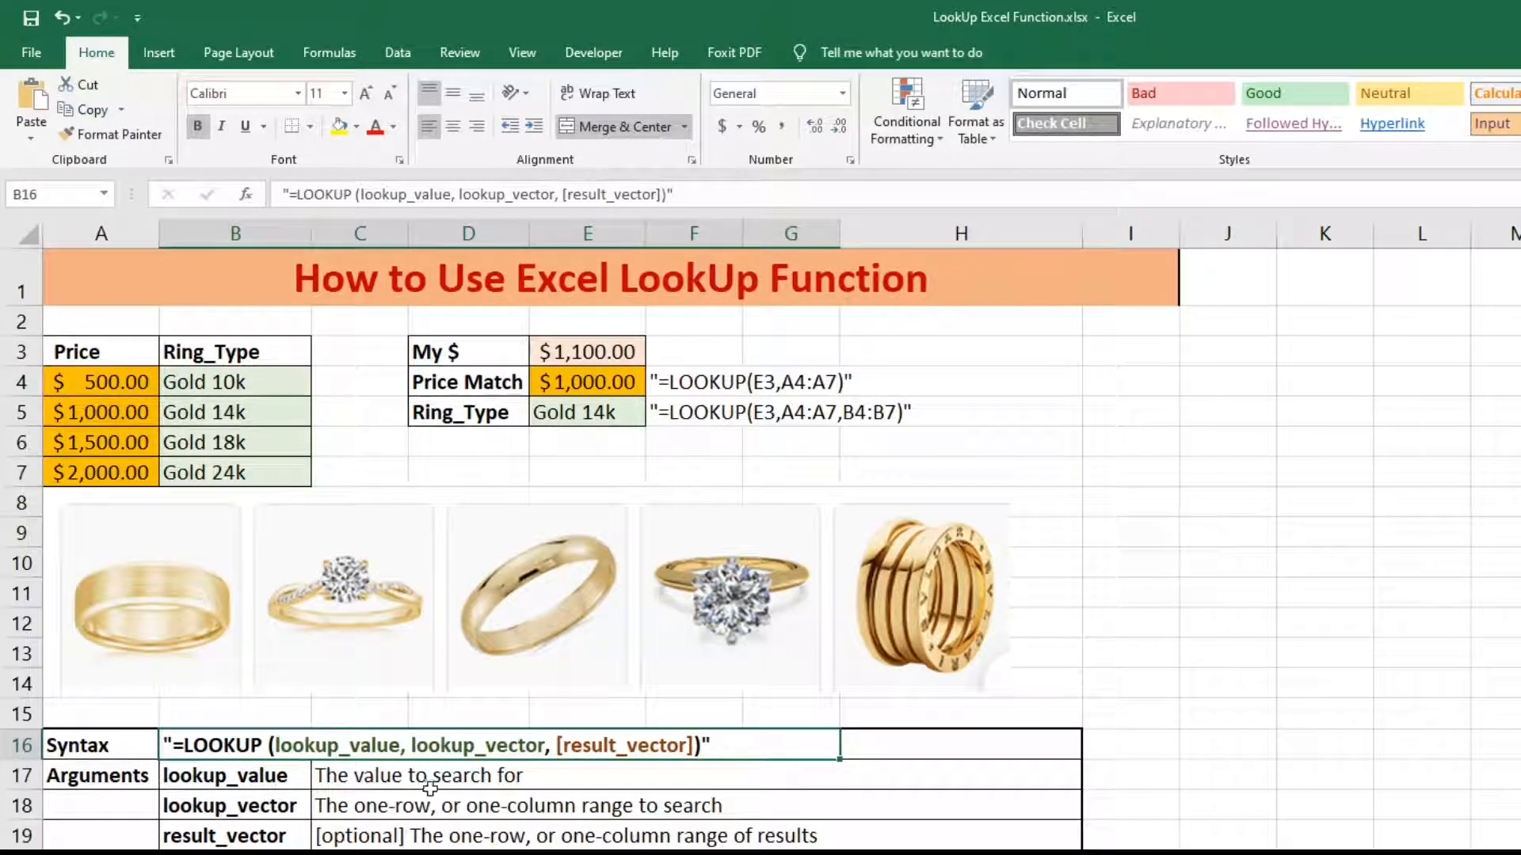
Step: Review the LOOKUP syntax in row 16 and the argument descriptions in rows 17 to 19
{"action": "left_click", "coordinate": [273, 815]}
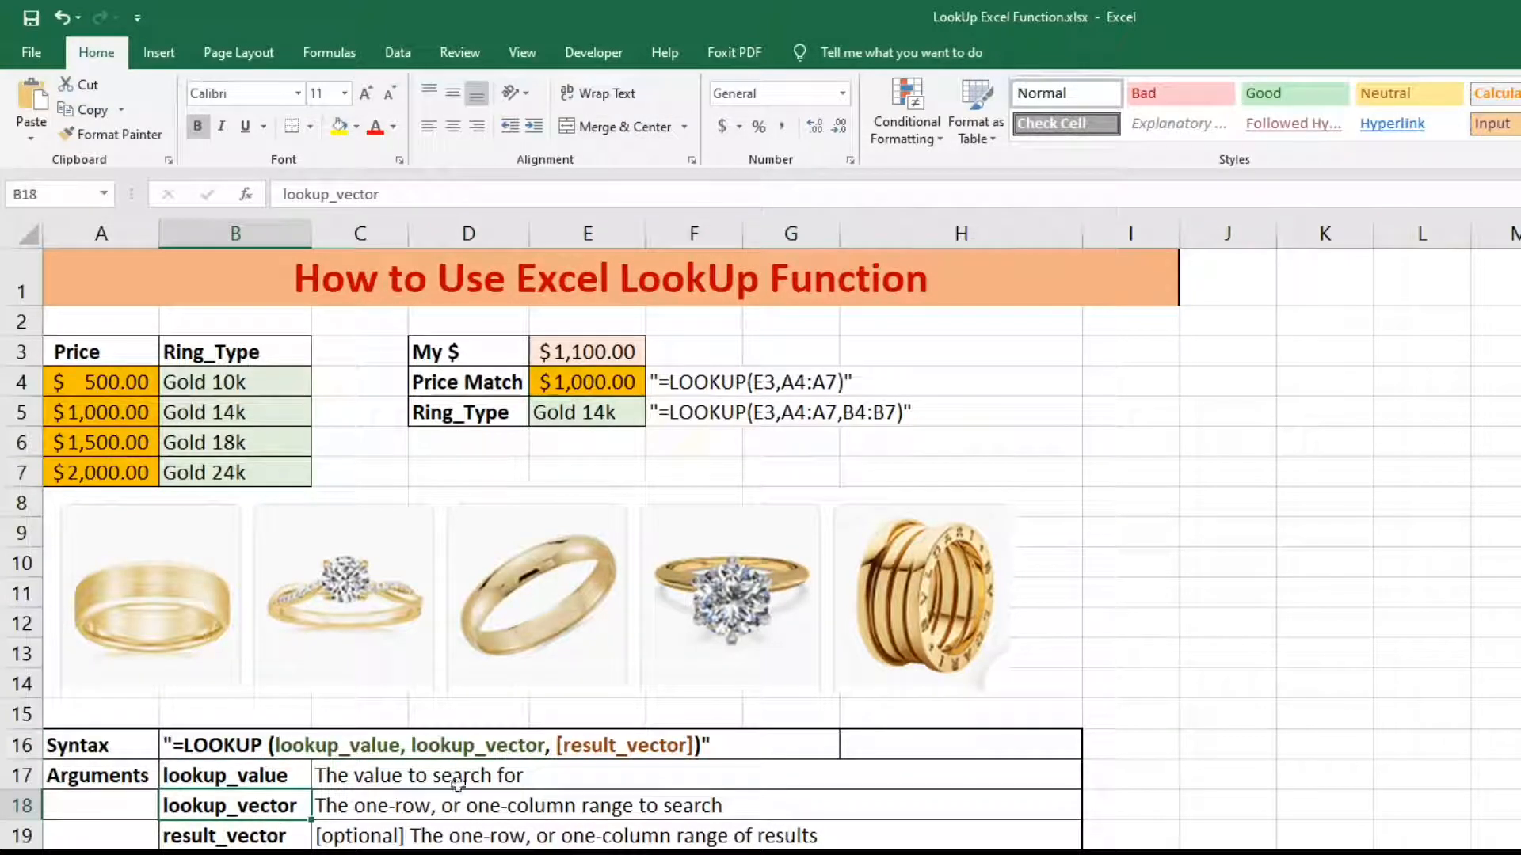
{"action": "left_click", "coordinate": [491, 751]}
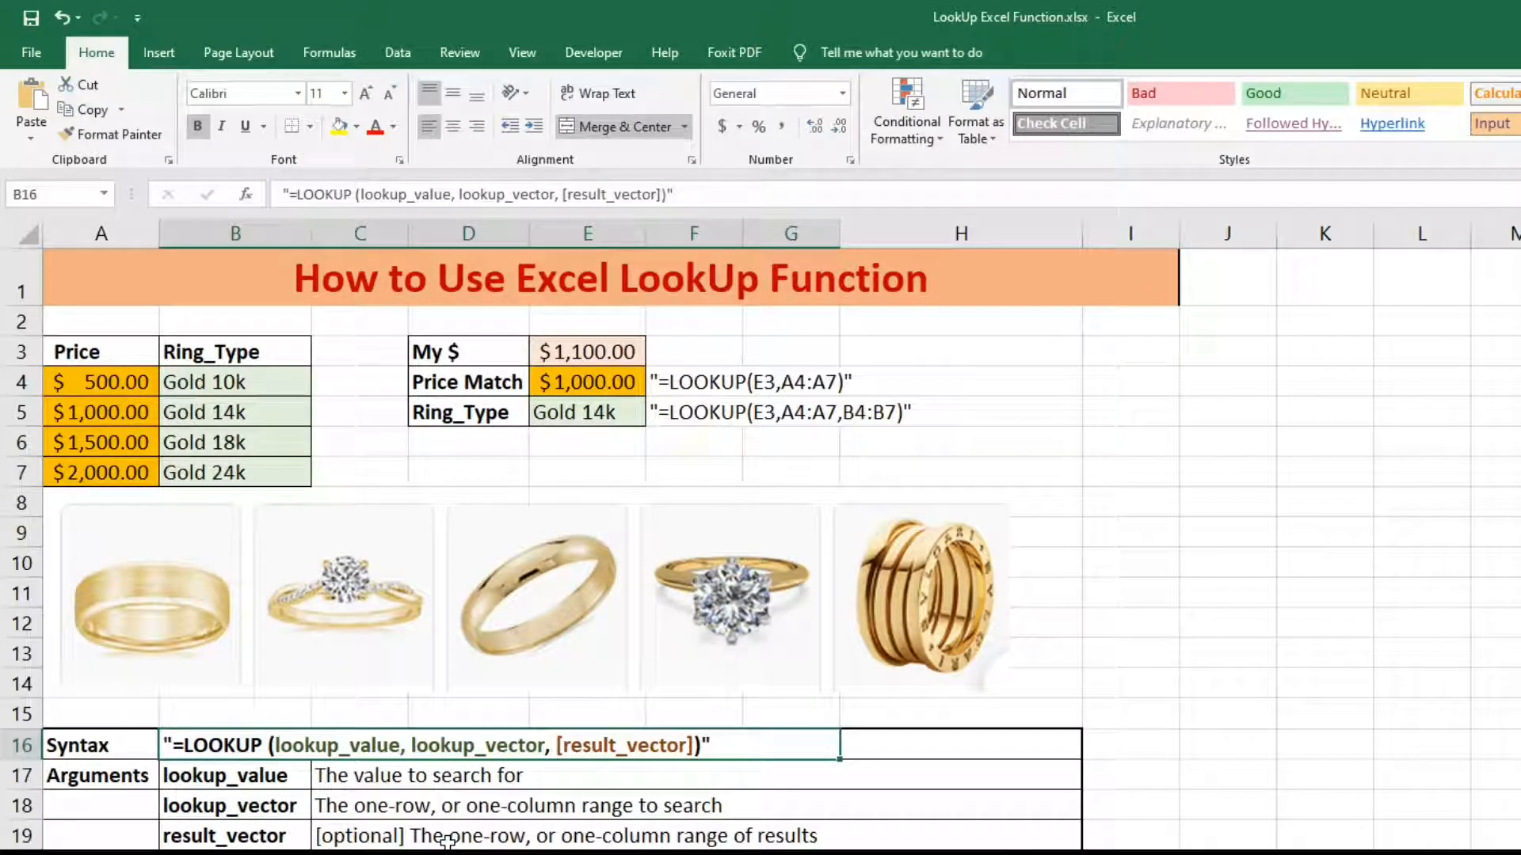
{"action": "left_click", "coordinate": [448, 841]}
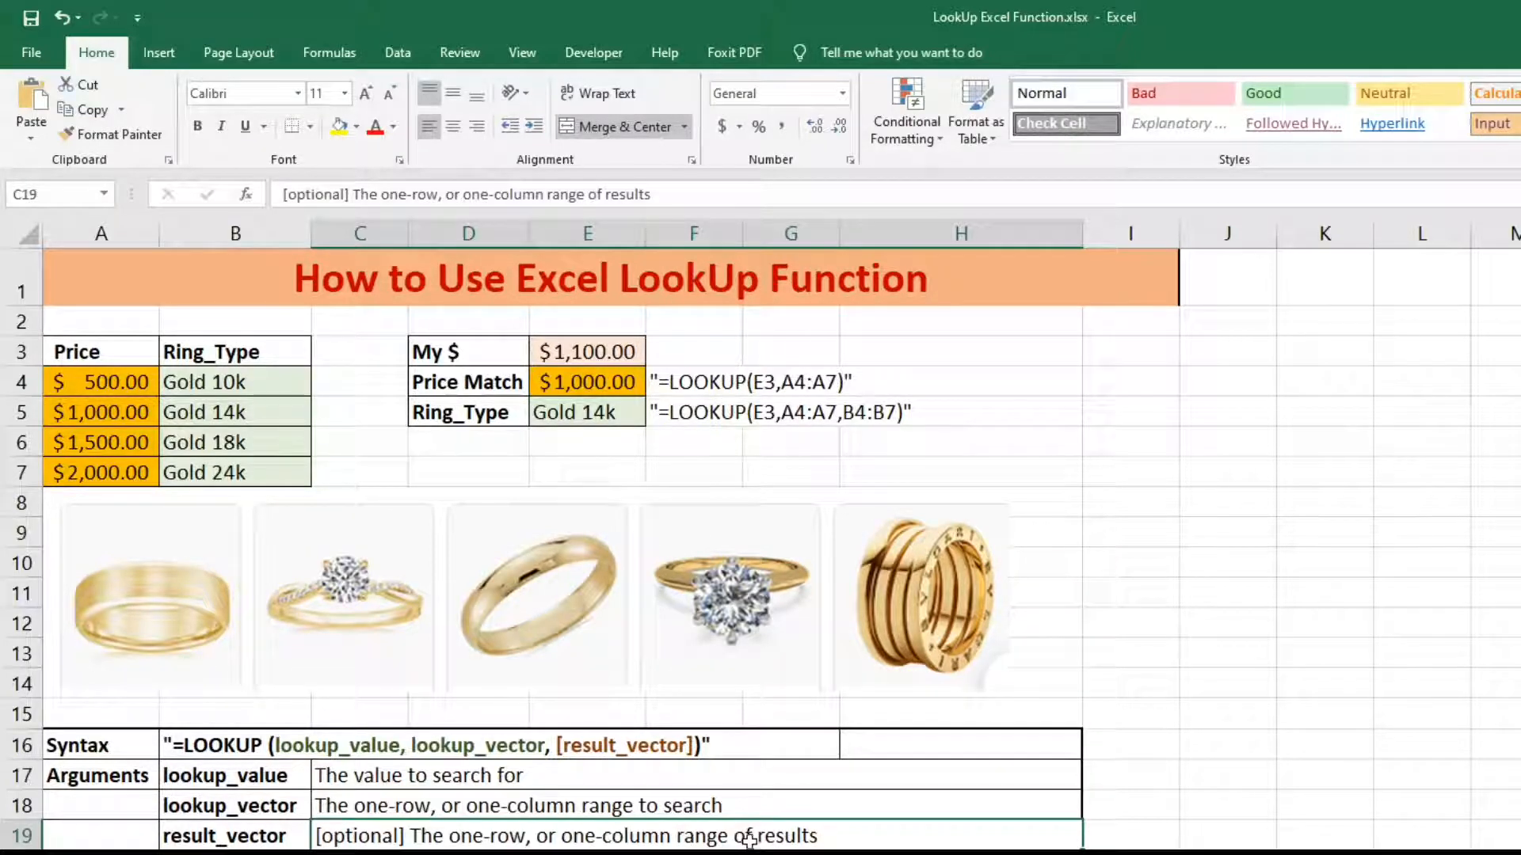
Step: Examine the Price and Ring_Type table in A3:B7, matching each price to its gold ring type
{"action": "left_click", "coordinate": [600, 434]}
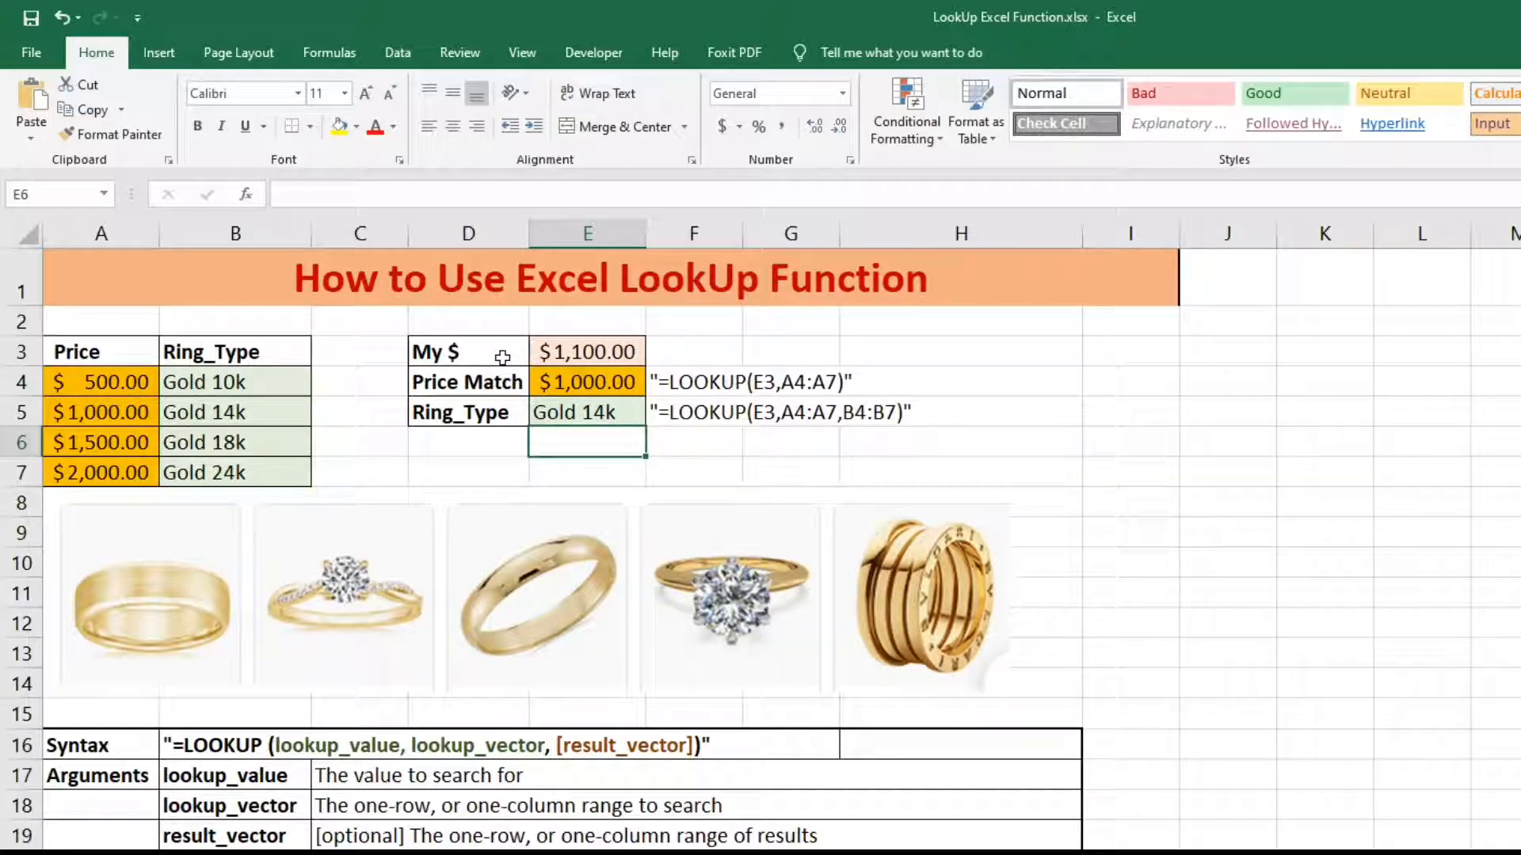
{"action": "left_click_drag", "start_coordinate": [93, 358], "coordinate": [176, 480]}
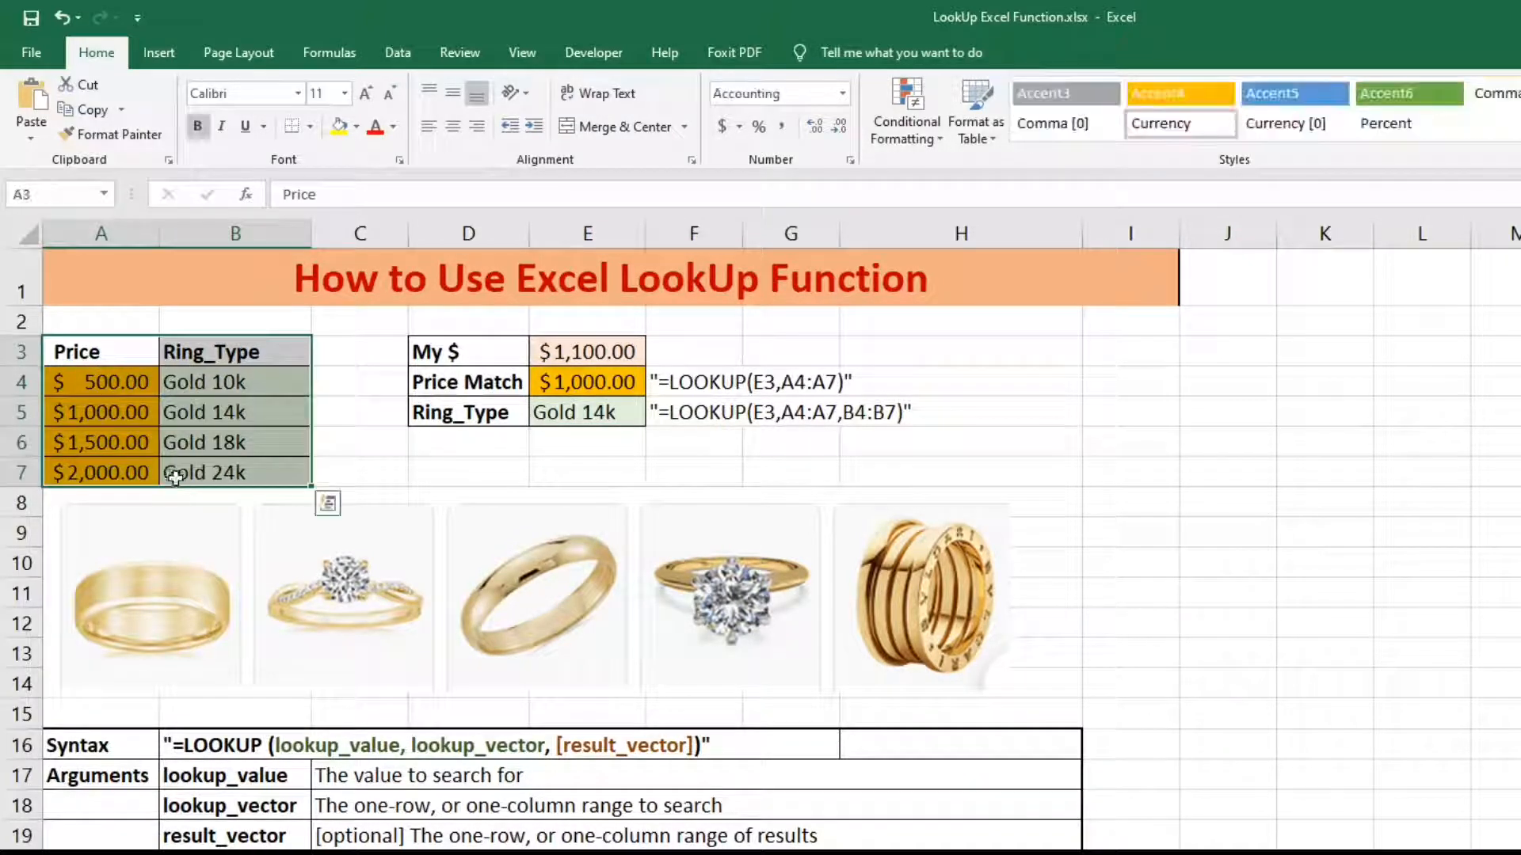
{"action": "left_click", "coordinate": [123, 386]}
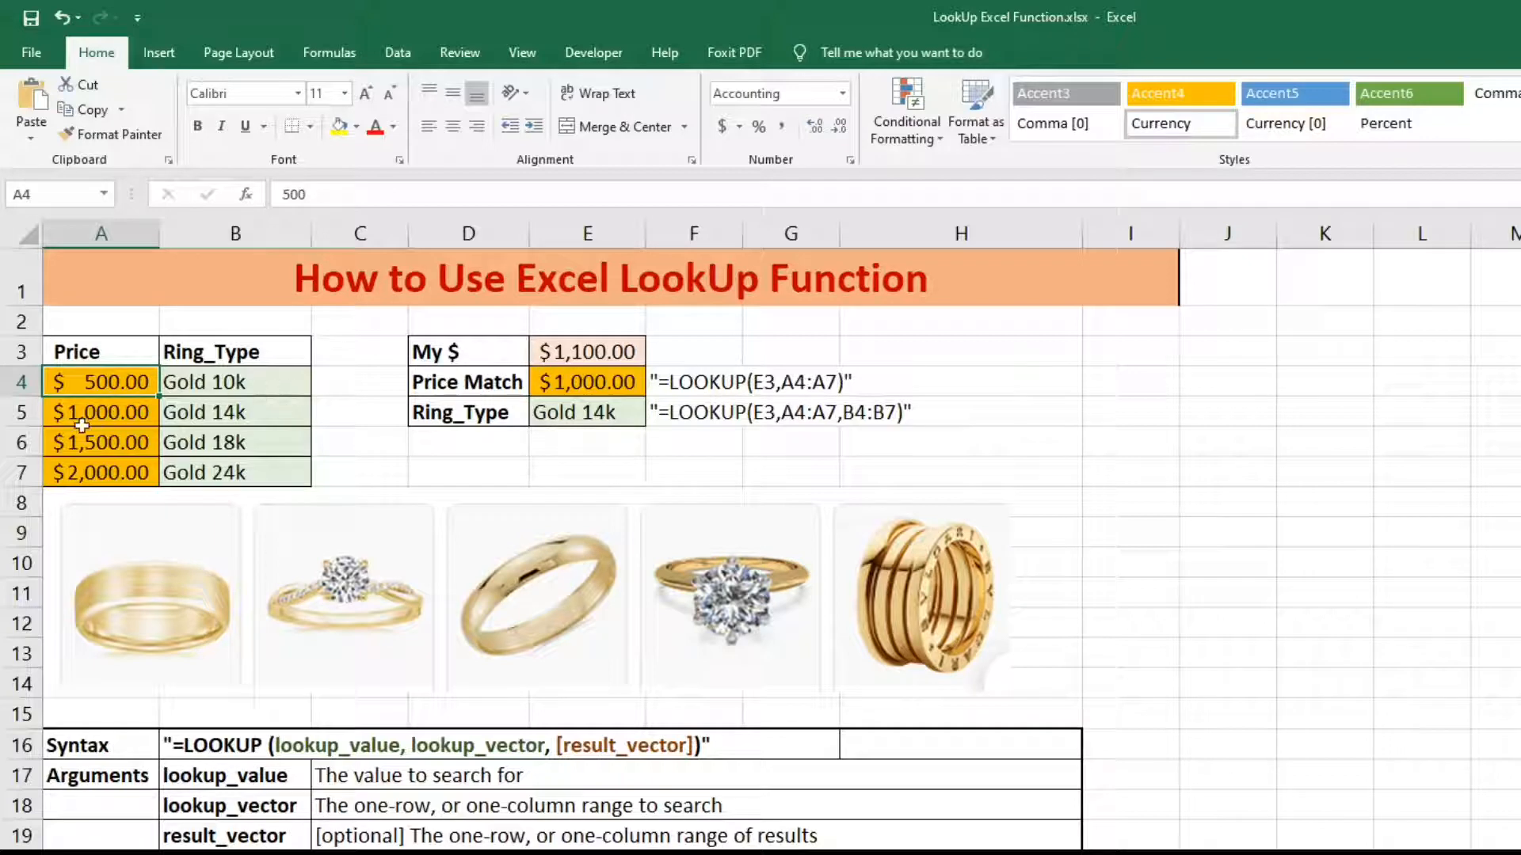
{"action": "left_click", "coordinate": [115, 415]}
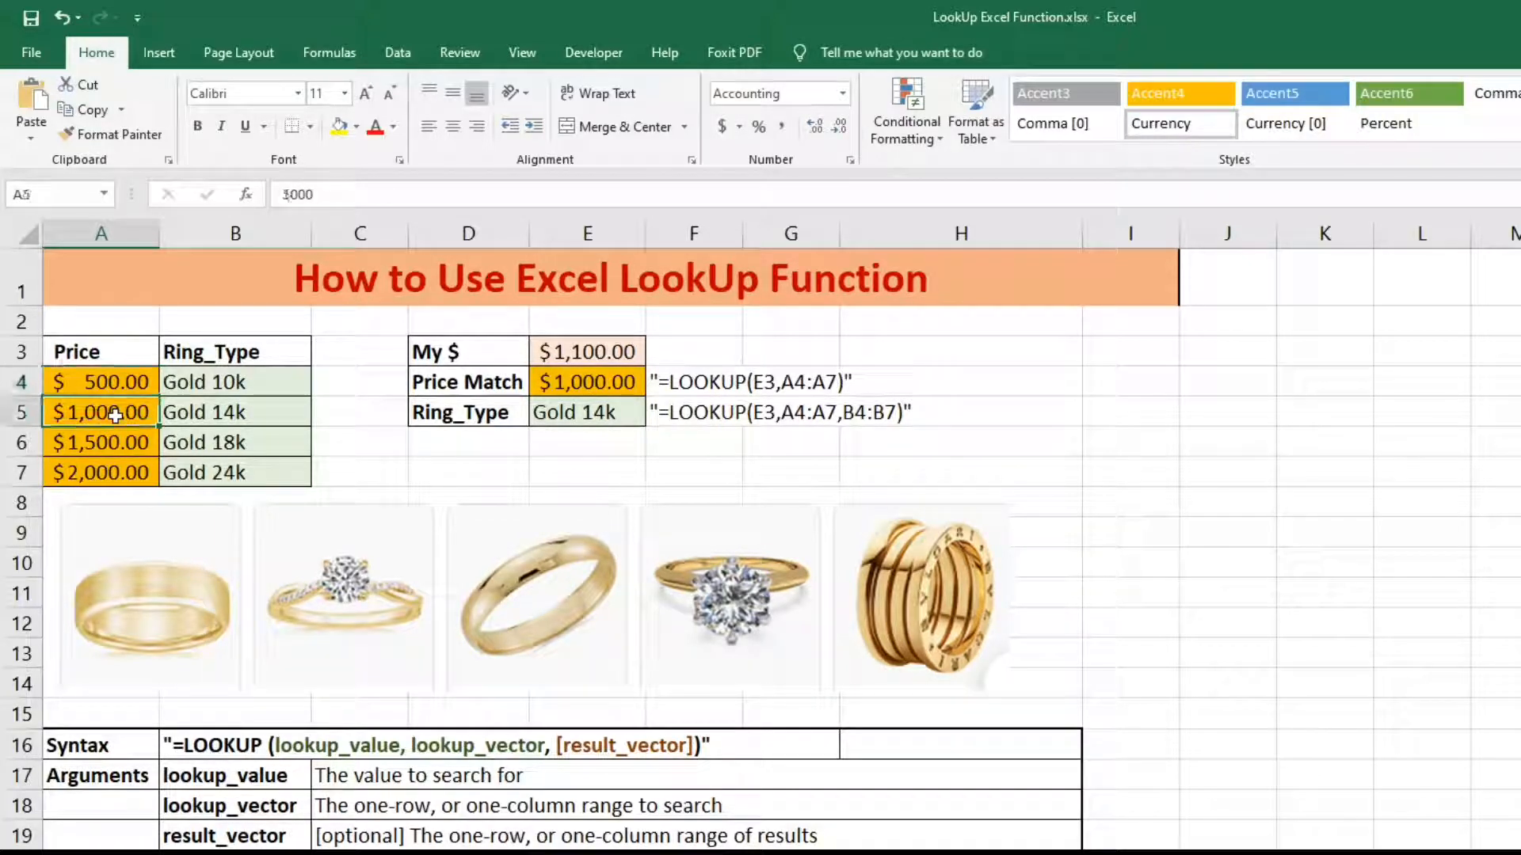
{"action": "left_click", "coordinate": [240, 416]}
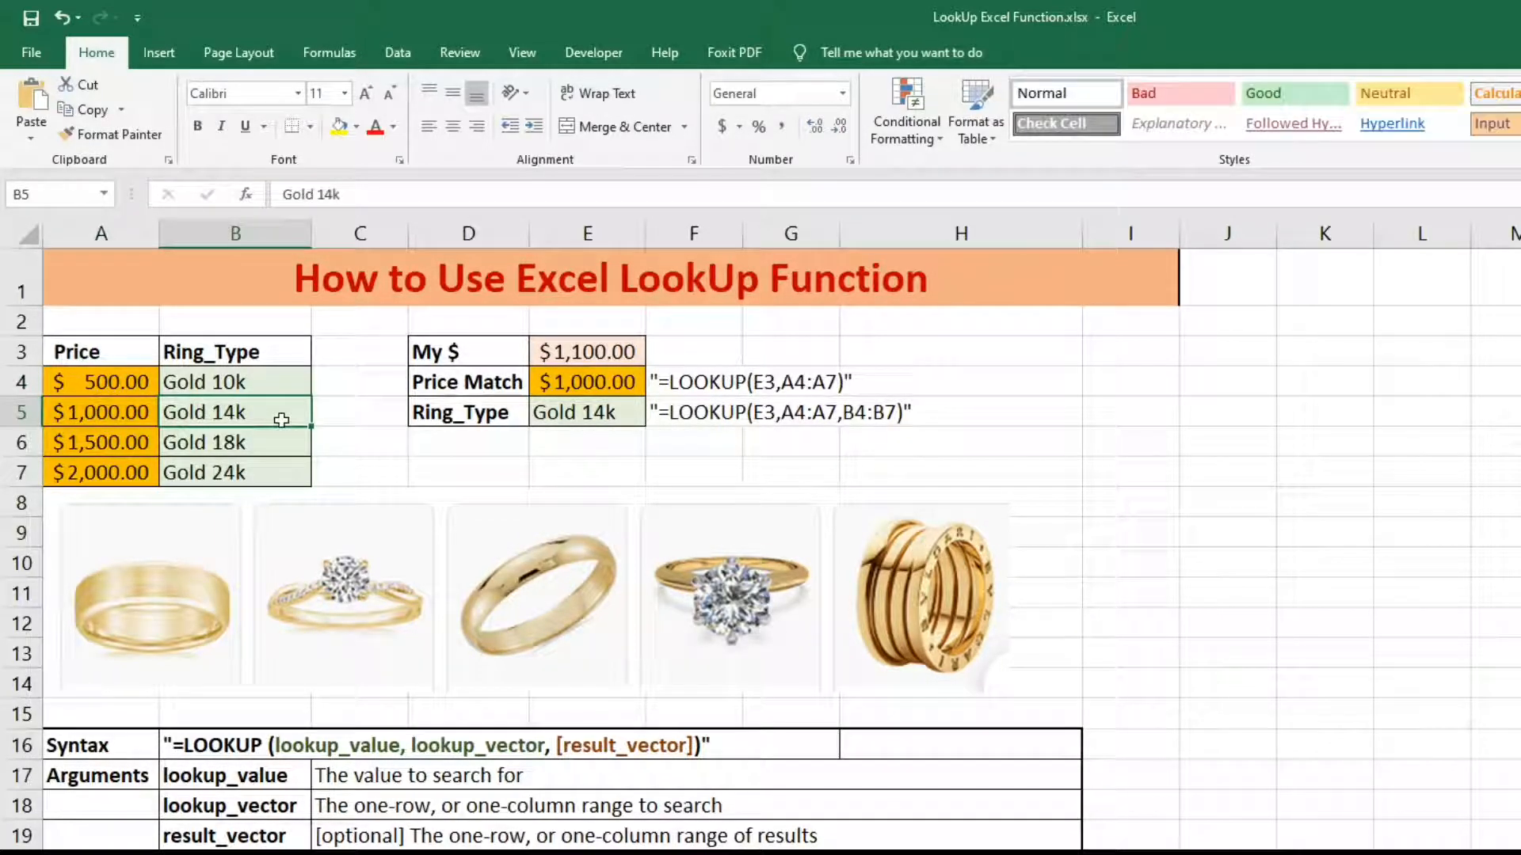
{"action": "left_click", "coordinate": [104, 454]}
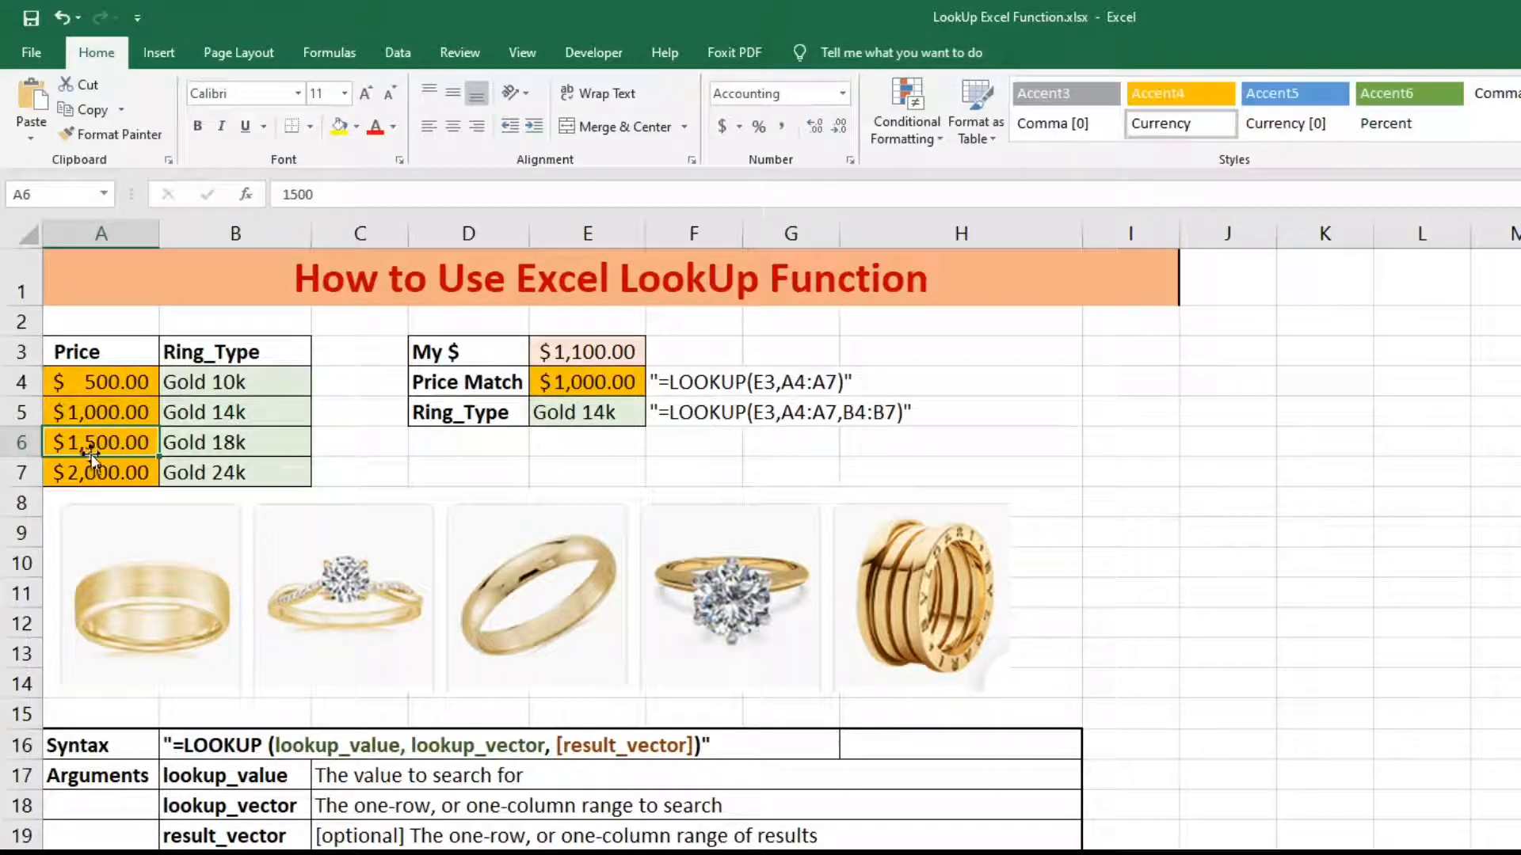
{"action": "left_click", "coordinate": [218, 446]}
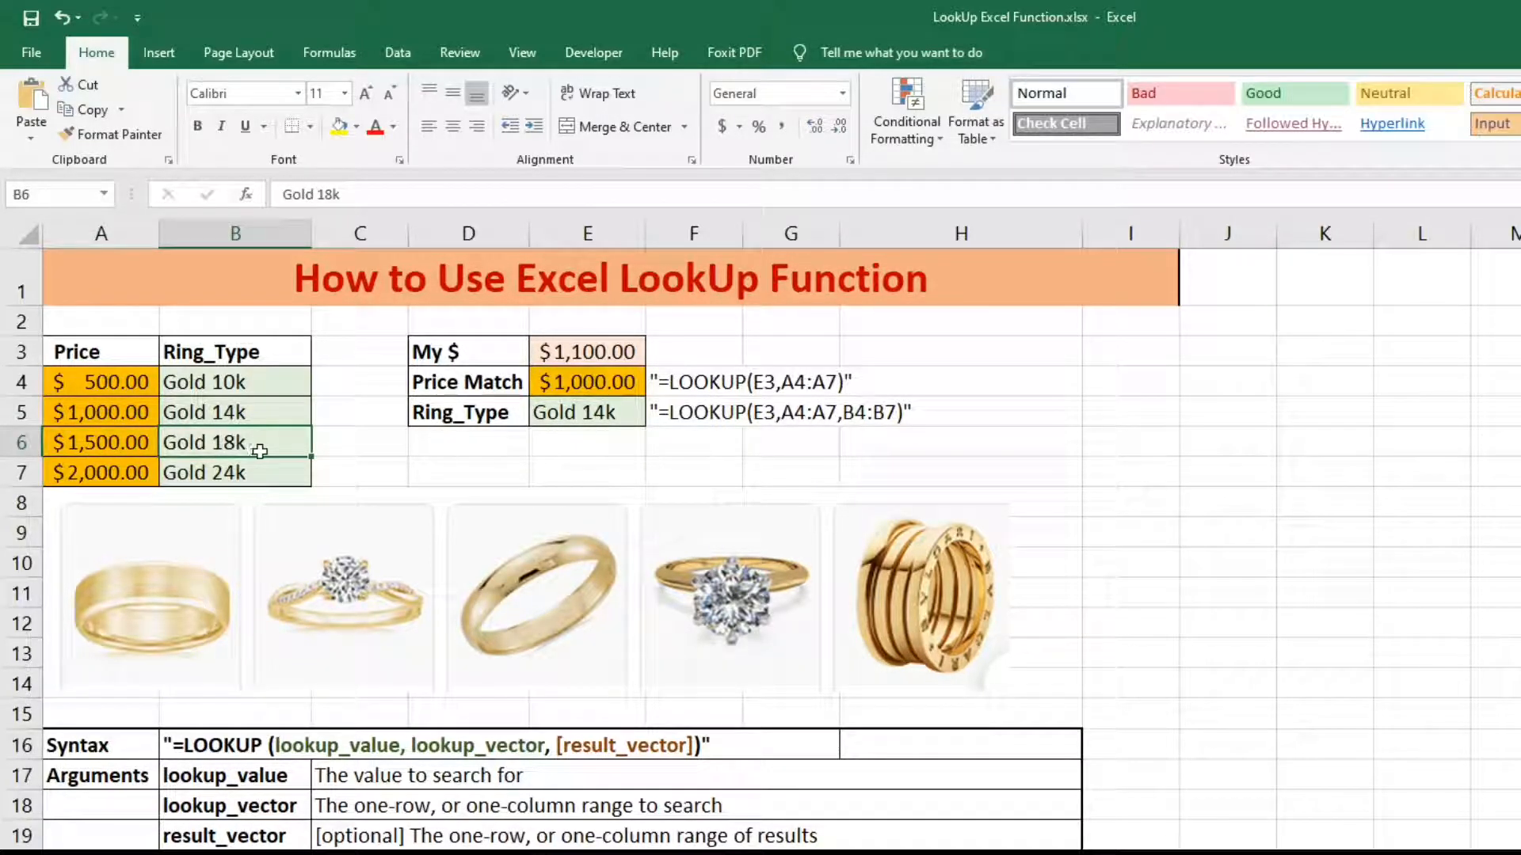
{"action": "left_click", "coordinate": [125, 477]}
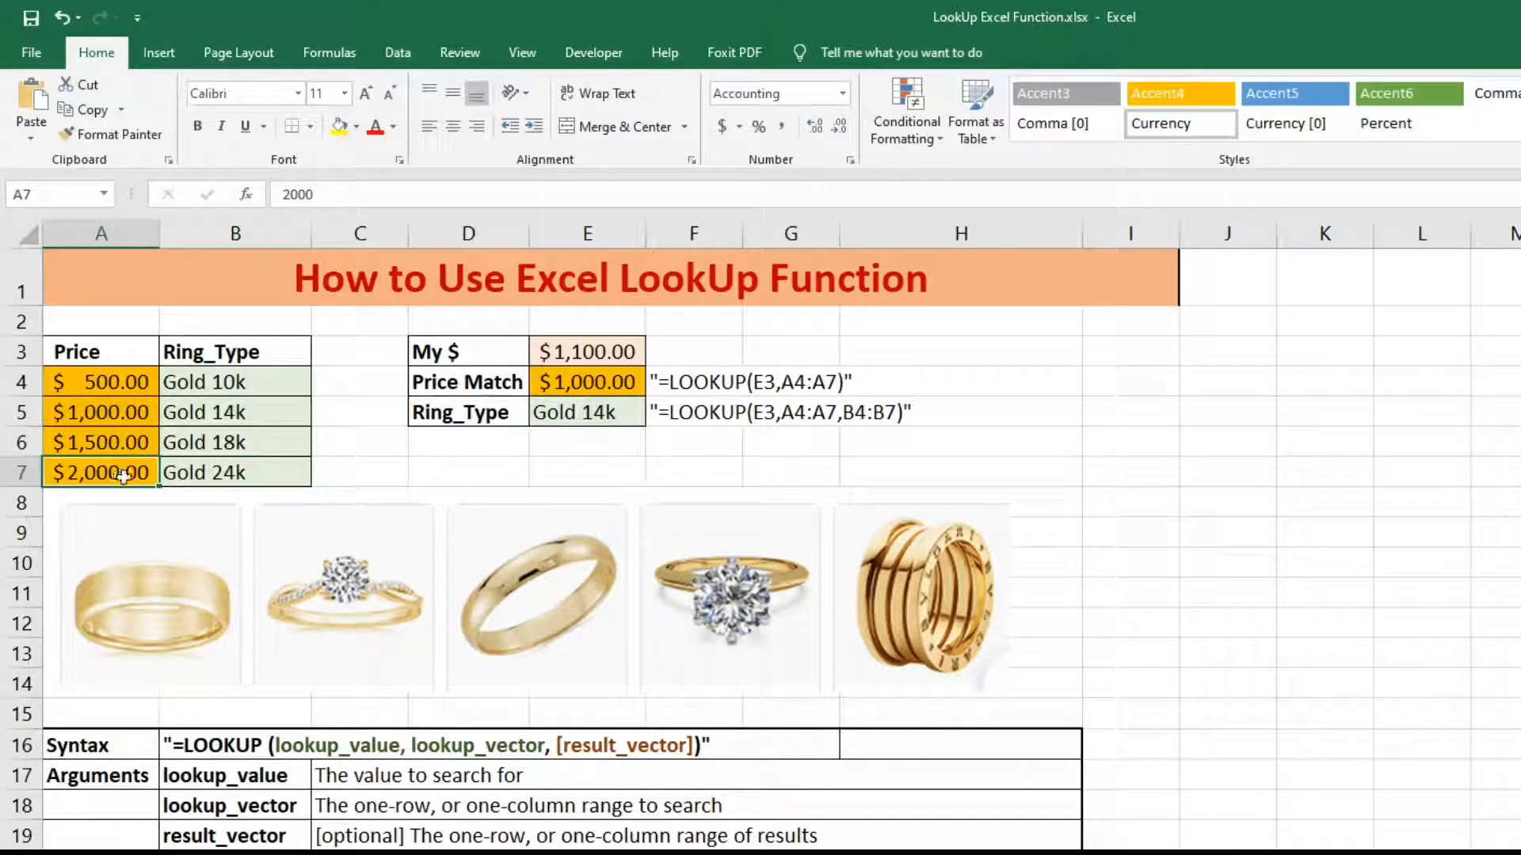
{"action": "left_click", "coordinate": [184, 475]}
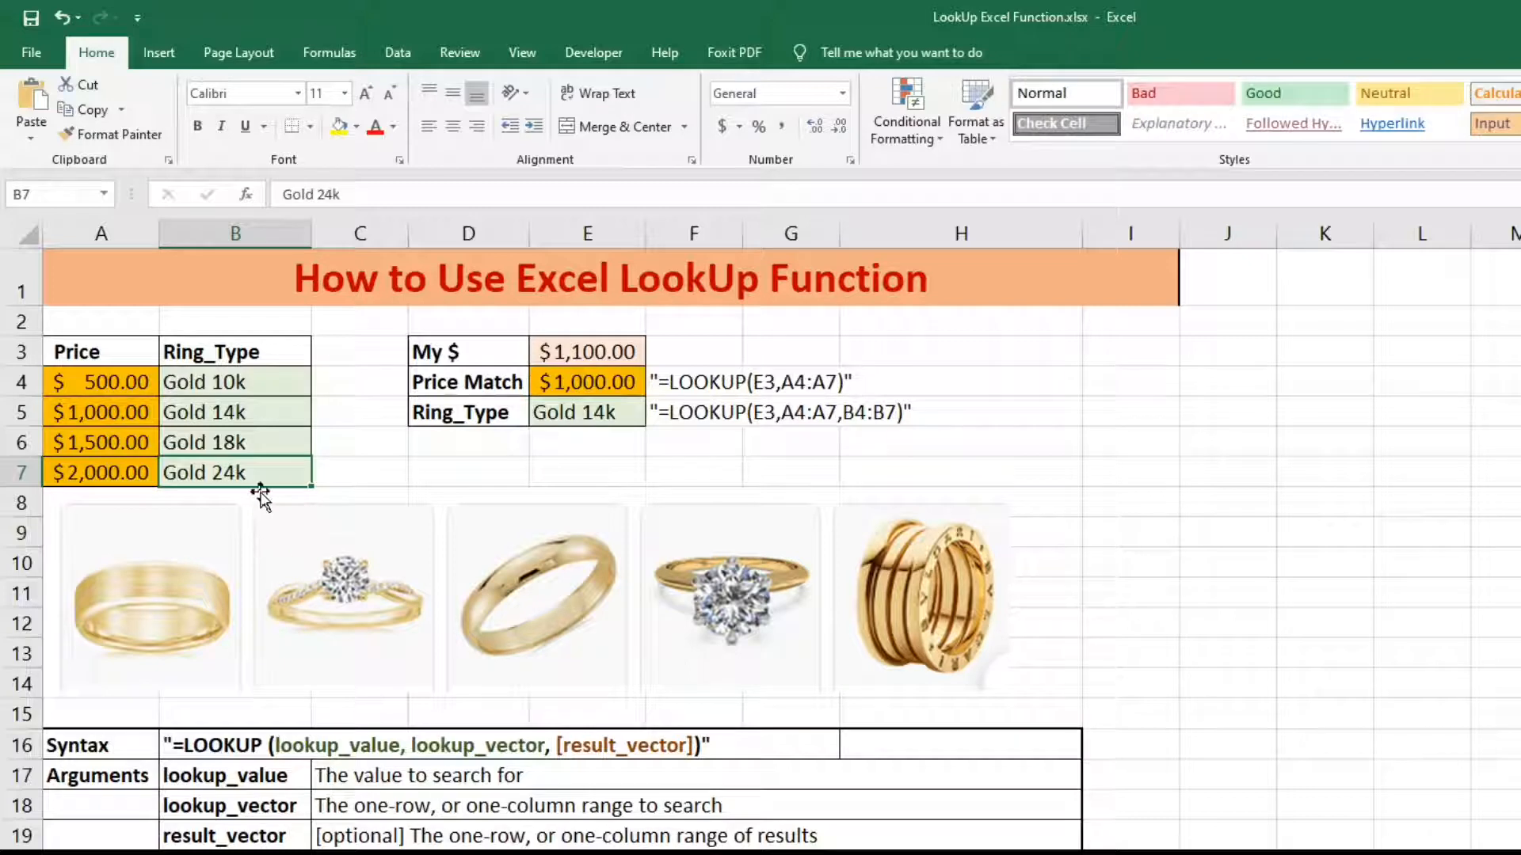
Step: Set the My $ amount in cell E3 to 650
{"action": "left_click", "coordinate": [615, 351]}
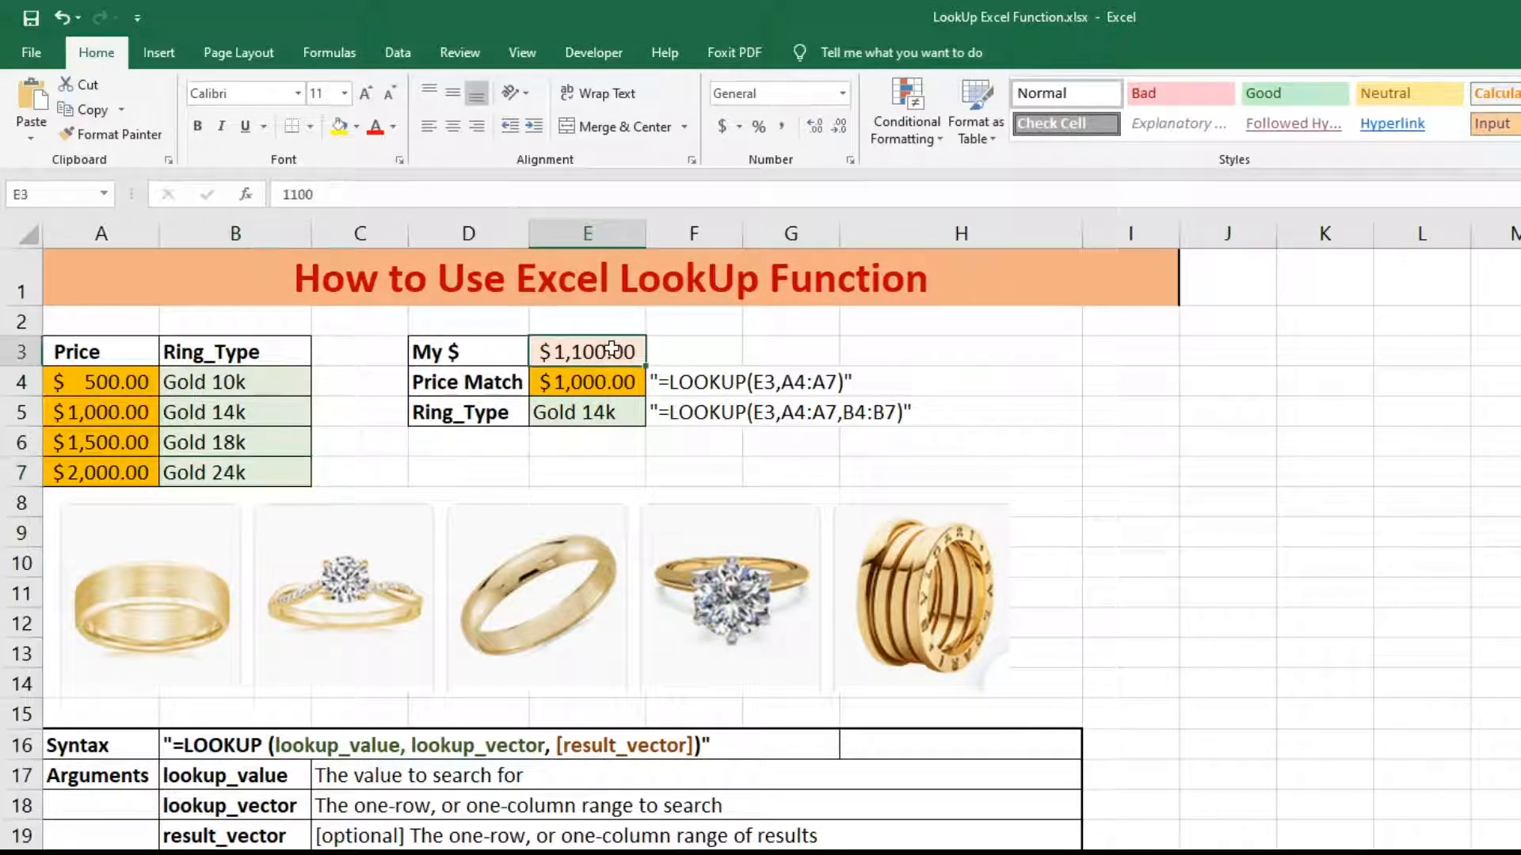
{"action": "type", "text": "650"}
{"action": "key", "text": "Return"}
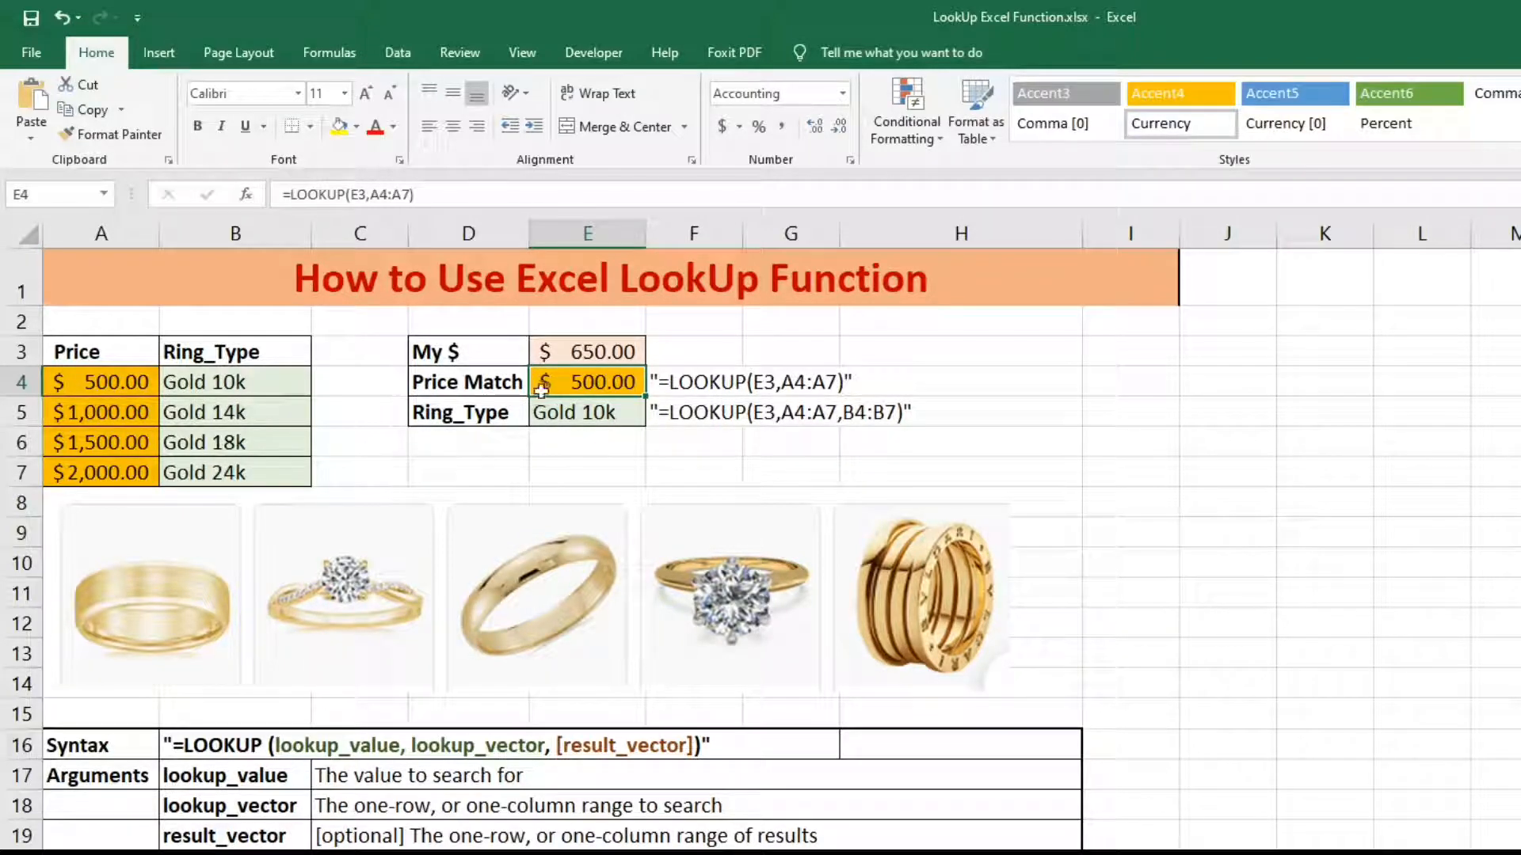
Step: Inspect the Price Match formula =LOOKUP(E3,A4:A7) in E4 and the cells it references, leaving it as is
{"action": "left_click", "coordinate": [713, 386]}
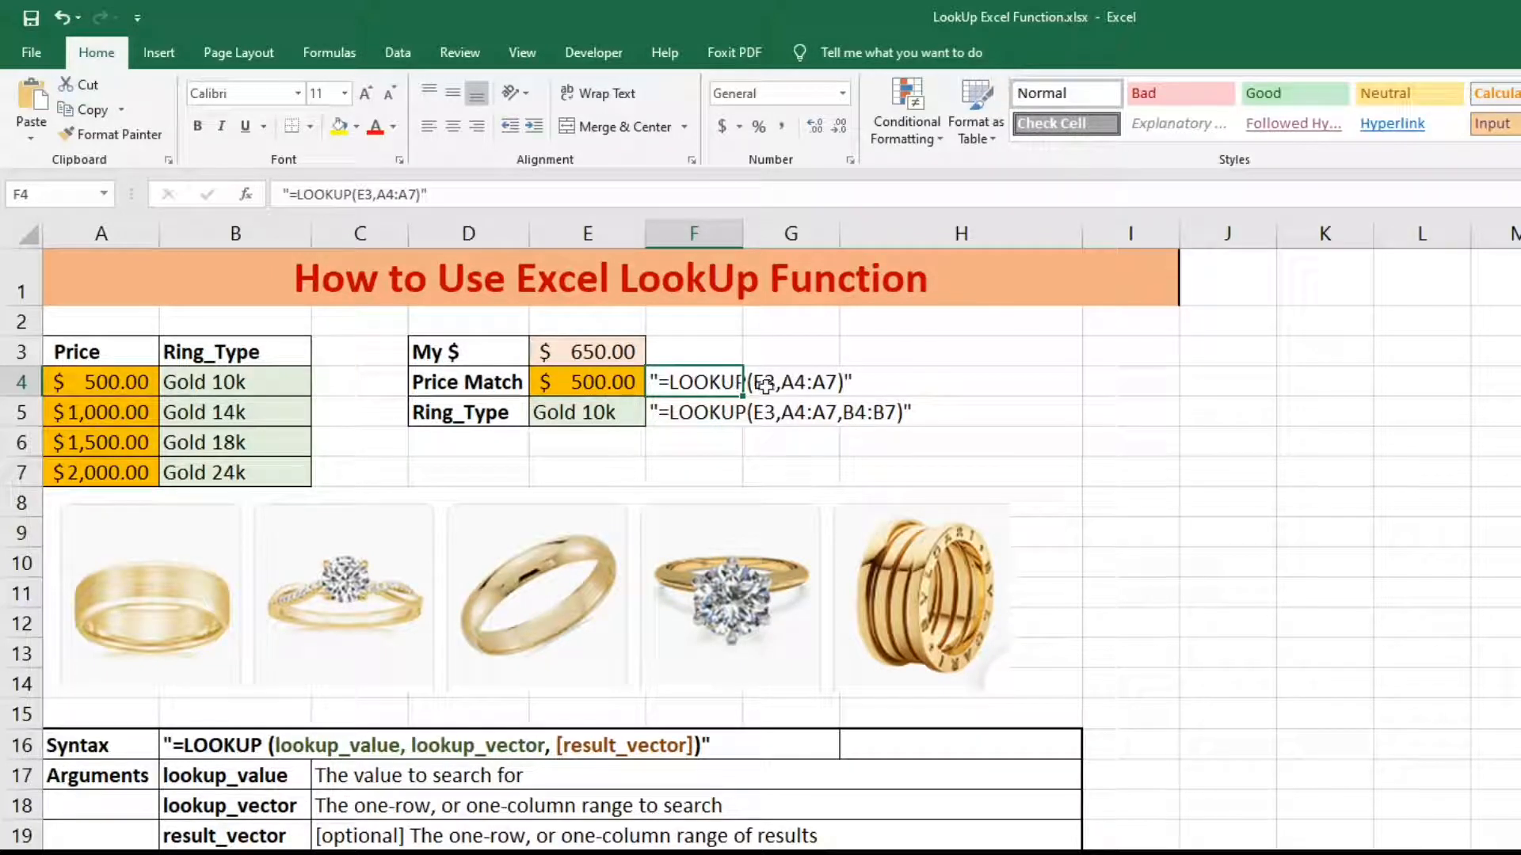
{"action": "double_click", "coordinate": [614, 384]}
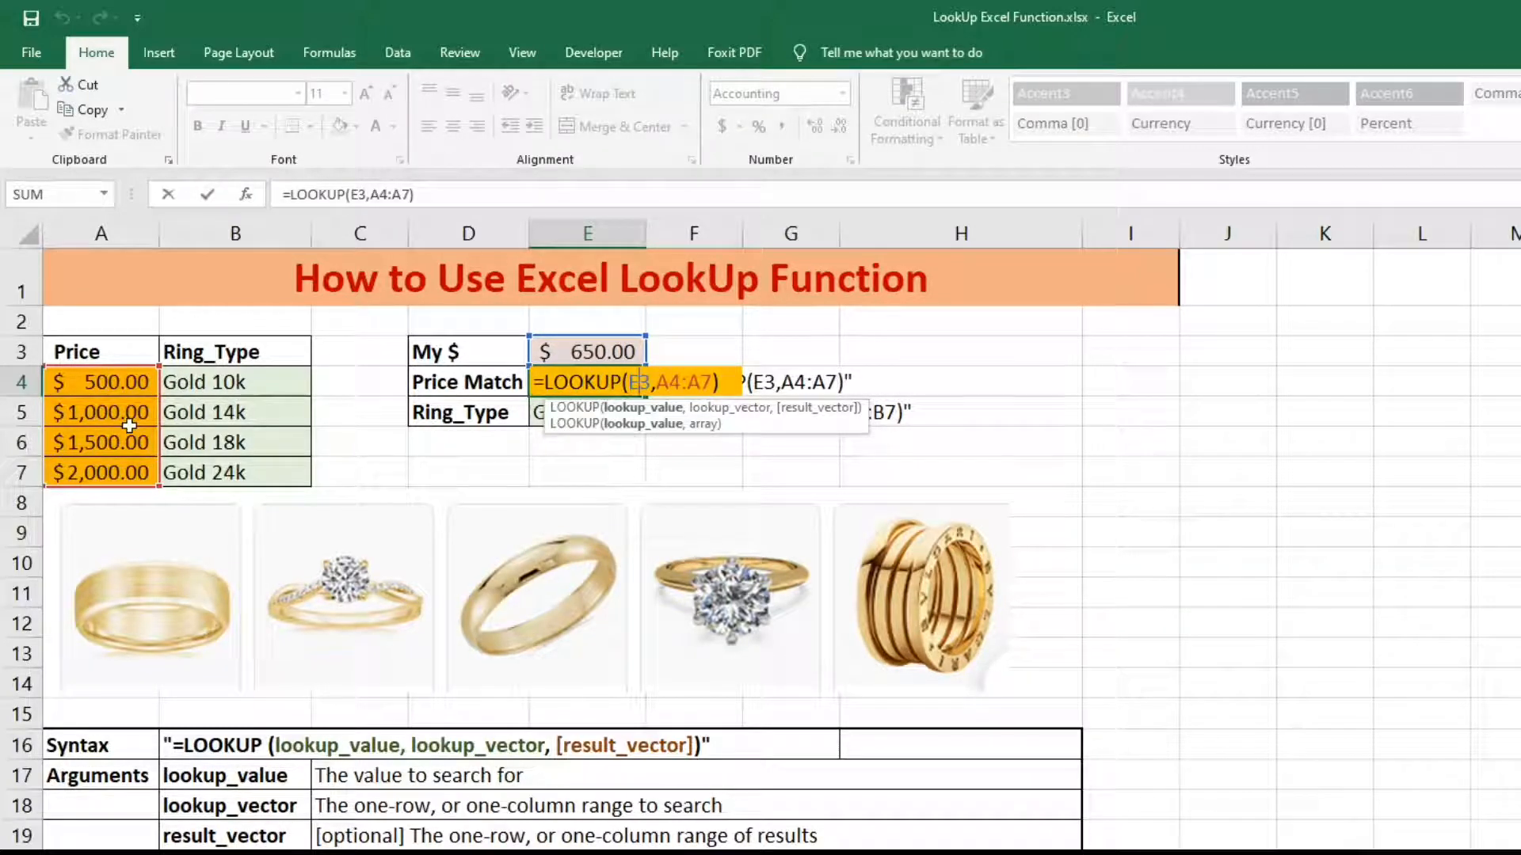
{"action": "key", "text": "Return"}
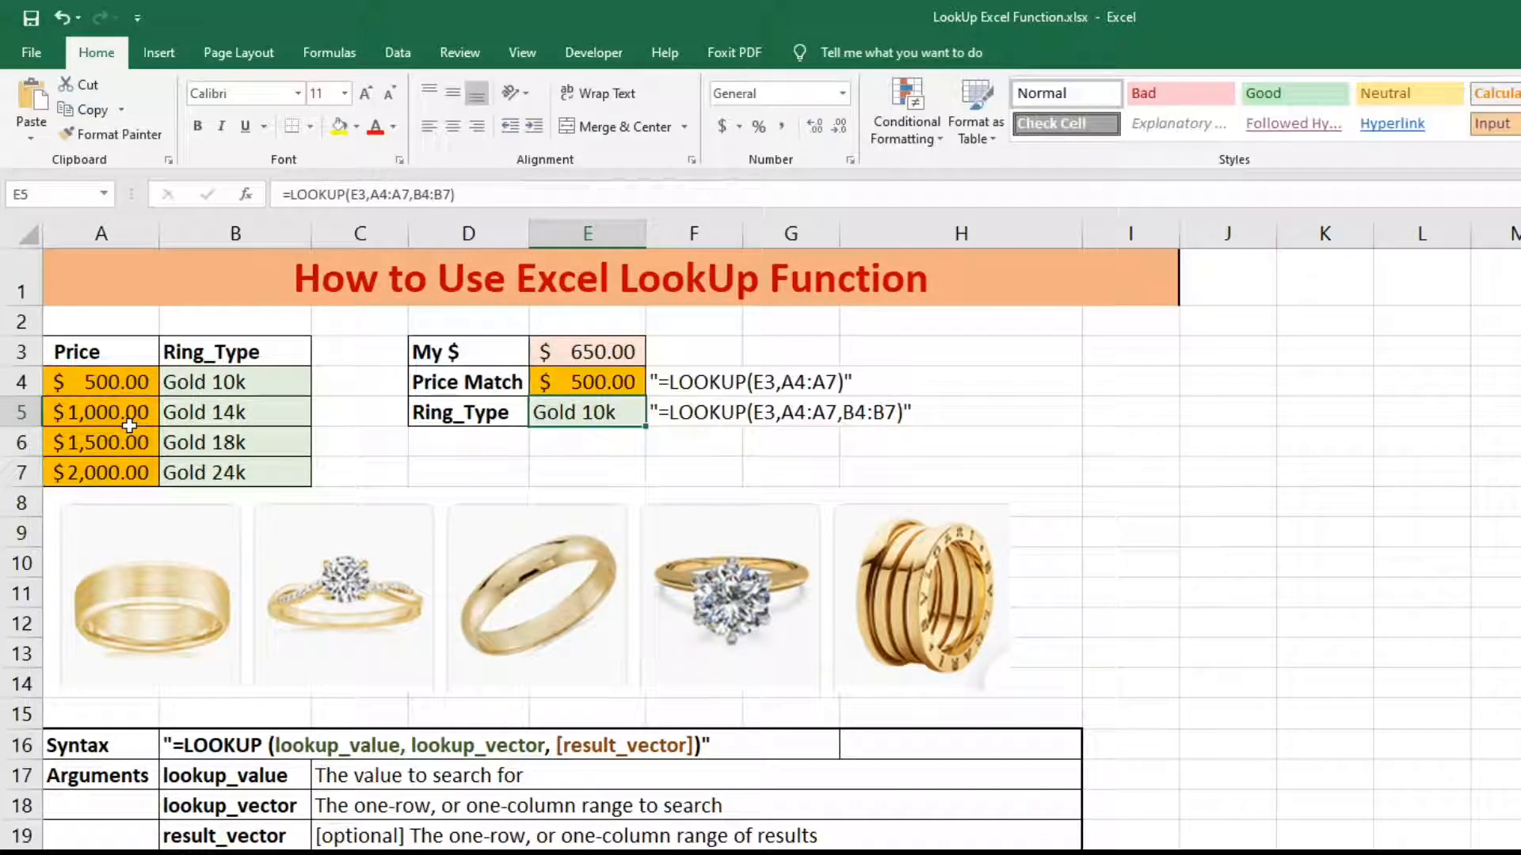
{"action": "left_click", "coordinate": [614, 381]}
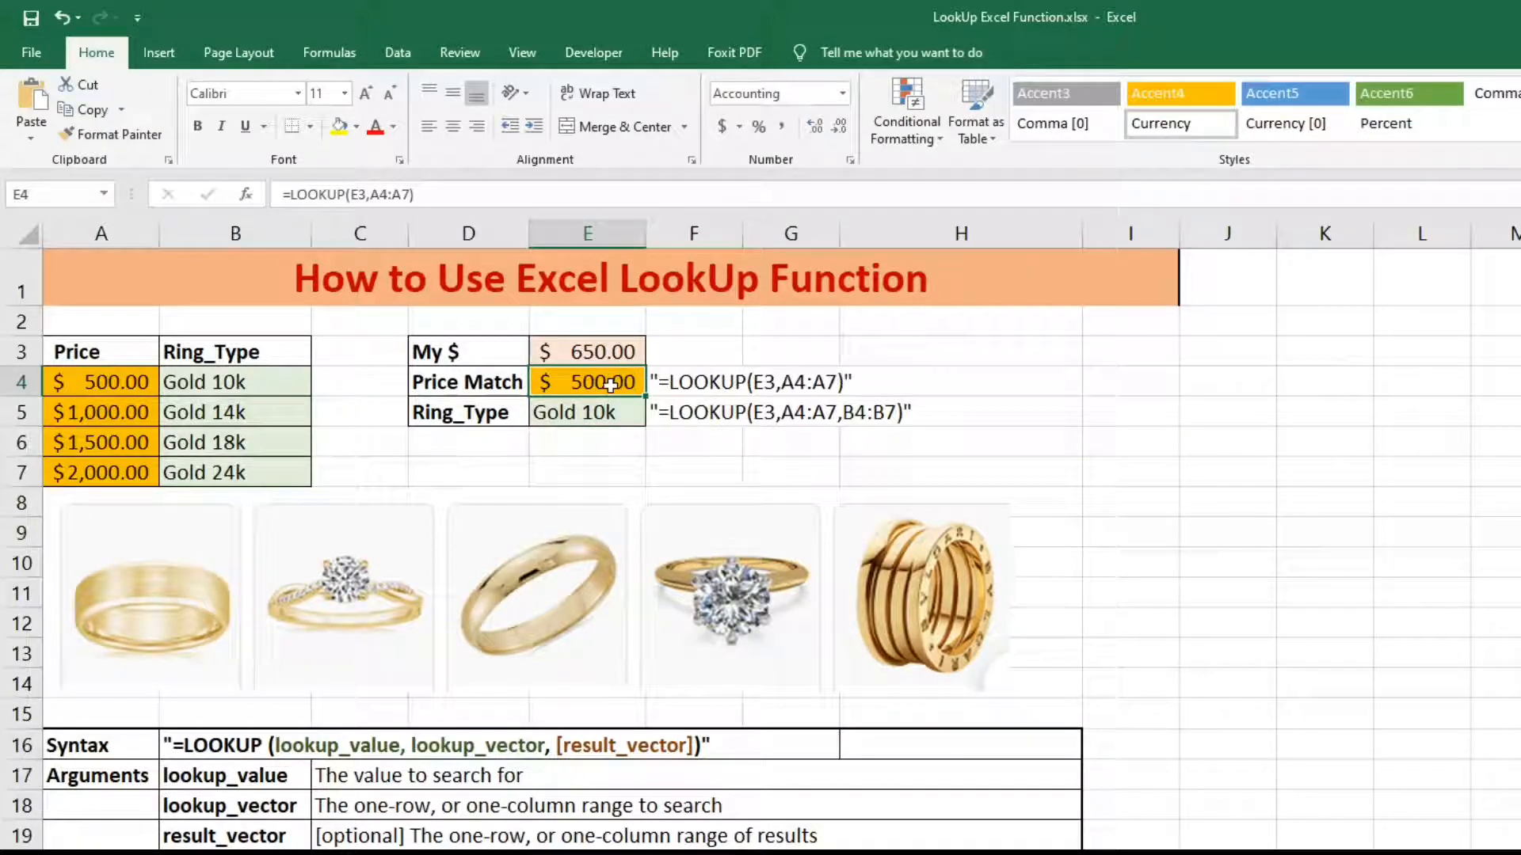
Step: Read the LOOKUP notes in rows 21 to 26, especially the rule for a lookup_value greater than all values
{"action": "scroll", "coordinate": [610, 385], "scroll_direction": "down", "scroll_amount": 4}
{"action": "left_click", "coordinate": [401, 628]}
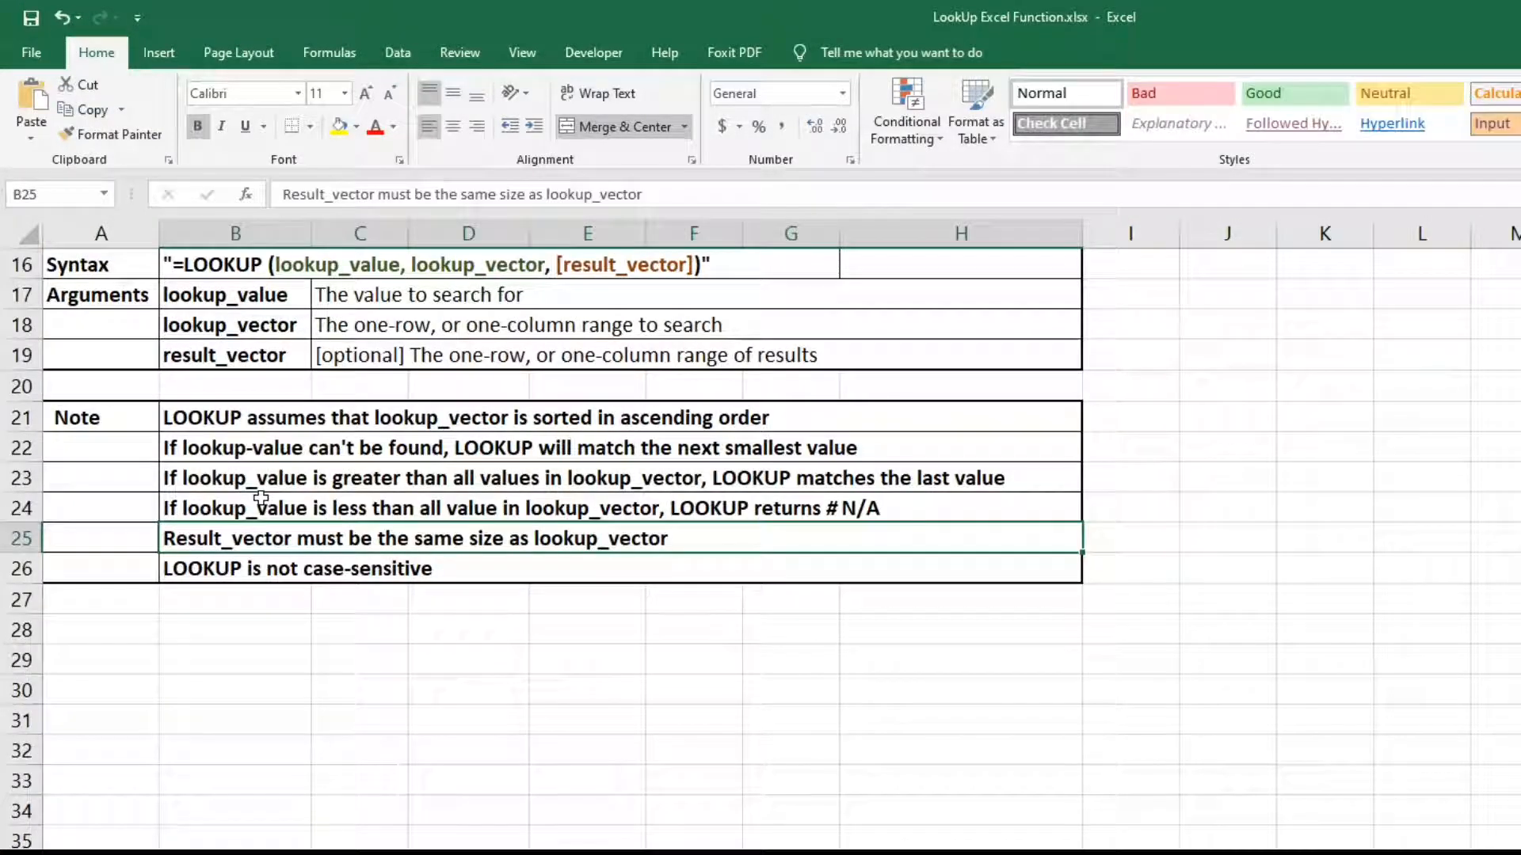
{"action": "left_click", "coordinate": [229, 577]}
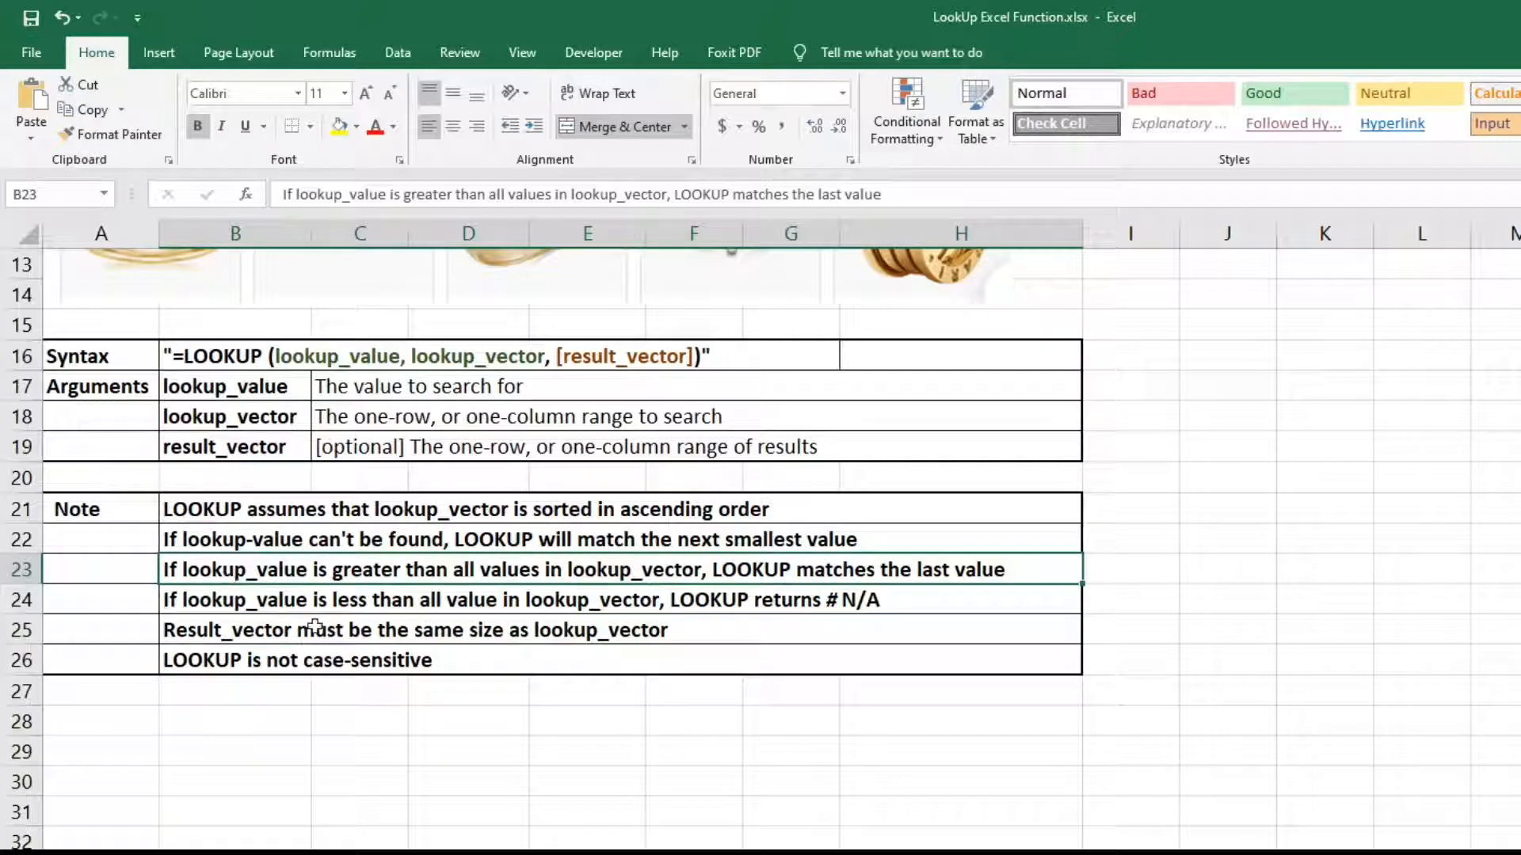
{"action": "left_click", "coordinate": [294, 612]}
{"action": "left_click", "coordinate": [285, 580]}
{"action": "scroll", "coordinate": [285, 580], "scroll_direction": "up", "scroll_amount": 1}
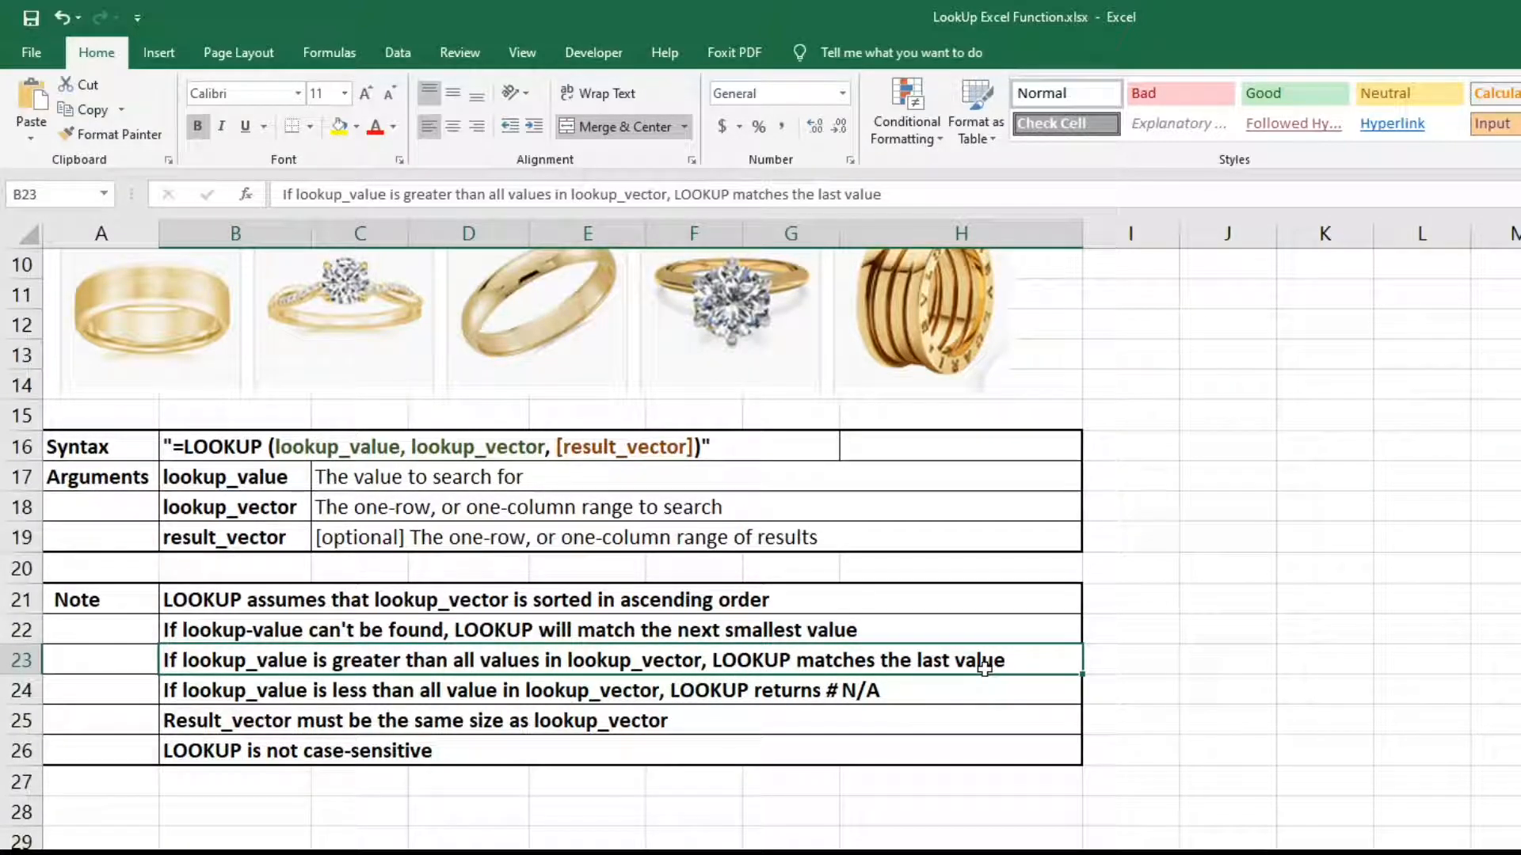
{"action": "scroll", "coordinate": [987, 671], "scroll_direction": "up", "scroll_amount": 3}
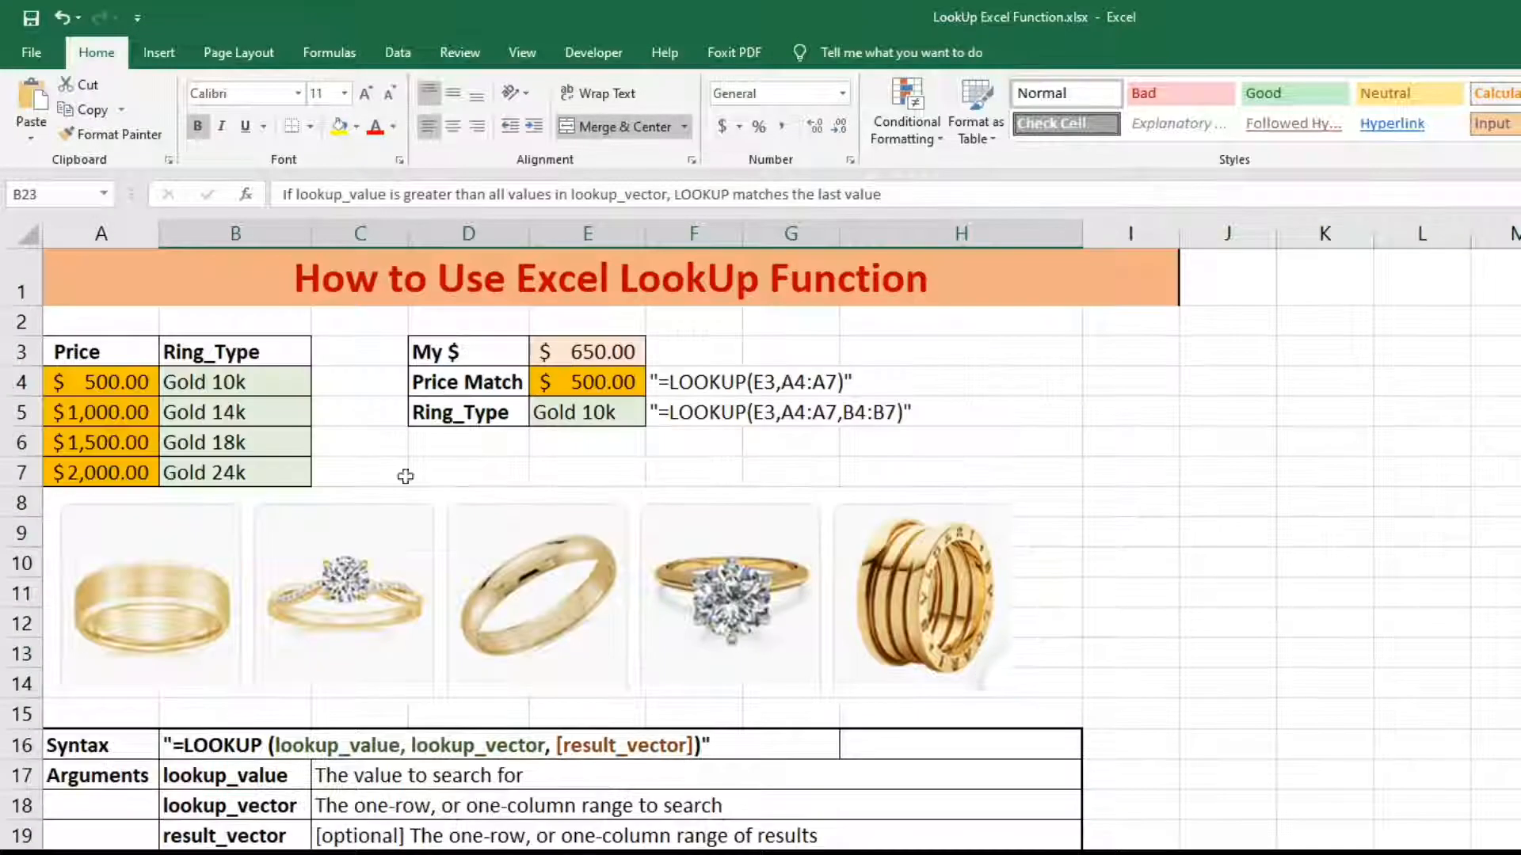
Step: Check the first two prices in A4:A5 and set the My $ amount in cell E3 to 1100
{"action": "left_click", "coordinate": [102, 386]}
{"action": "left_click", "coordinate": [101, 415]}
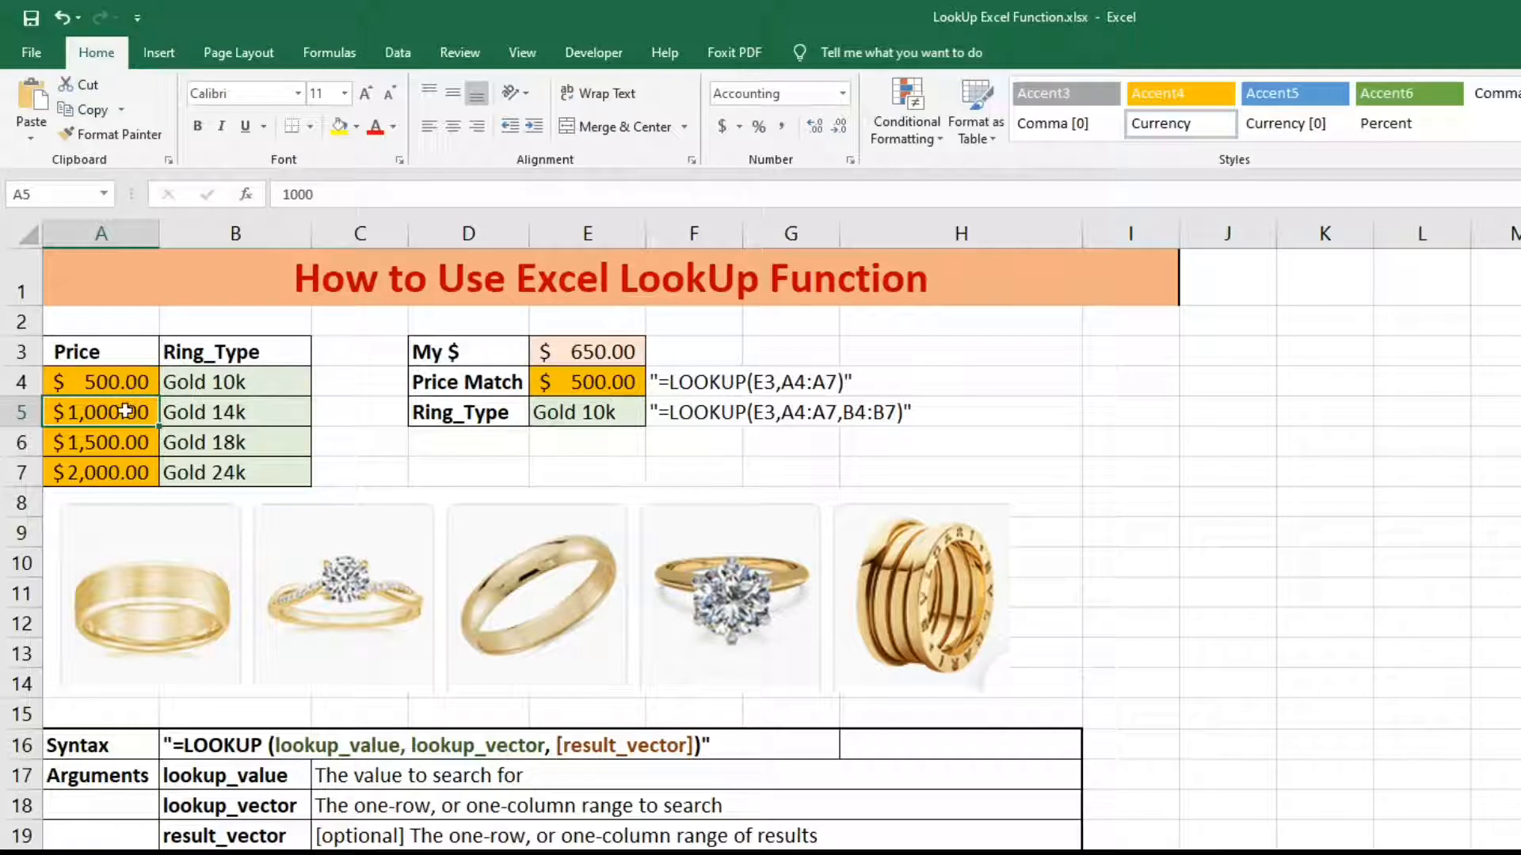
{"action": "left_click", "coordinate": [612, 357]}
{"action": "type", "text": "1,10"}
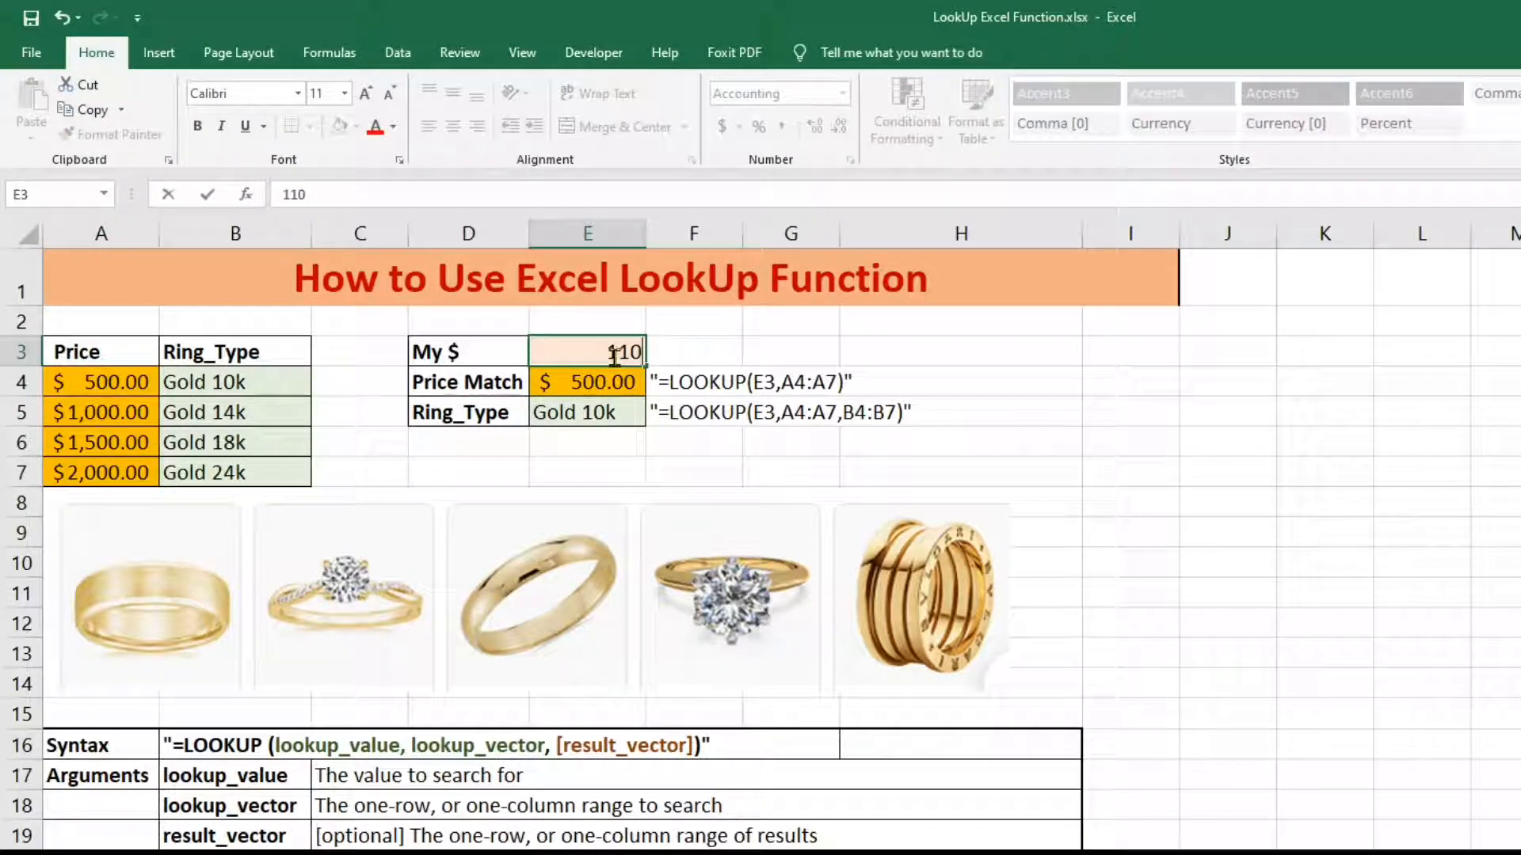
{"action": "type", "text": "0"}
{"action": "key", "text": "Return"}
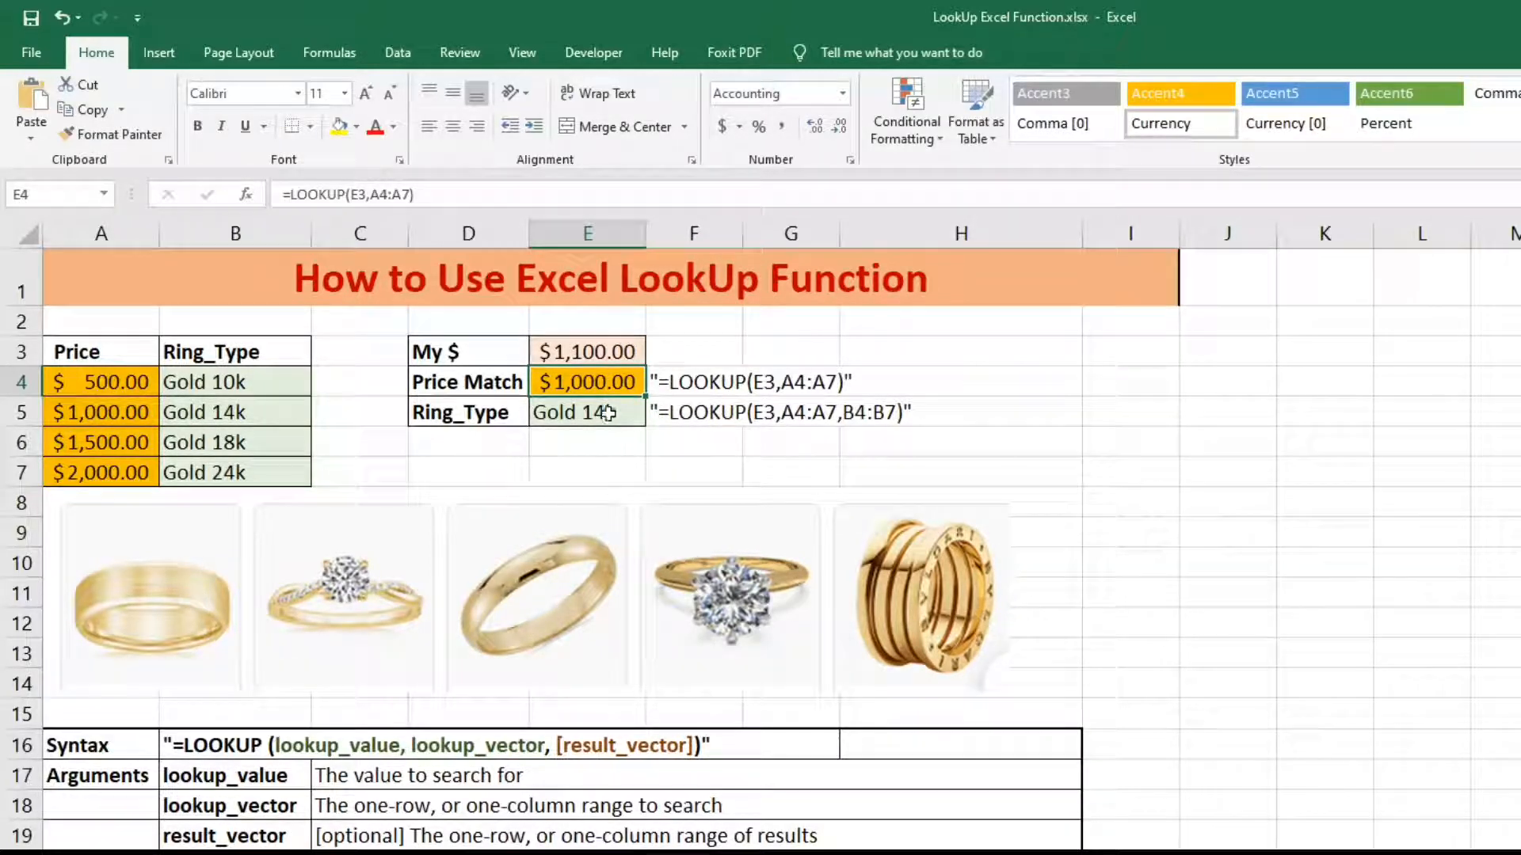
Step: Inspect the lookup value E3, lookup range A4:A7 and result range B4:B7 in the Ring_Type formula in E5, leaving it as is
{"action": "left_click", "coordinate": [578, 413]}
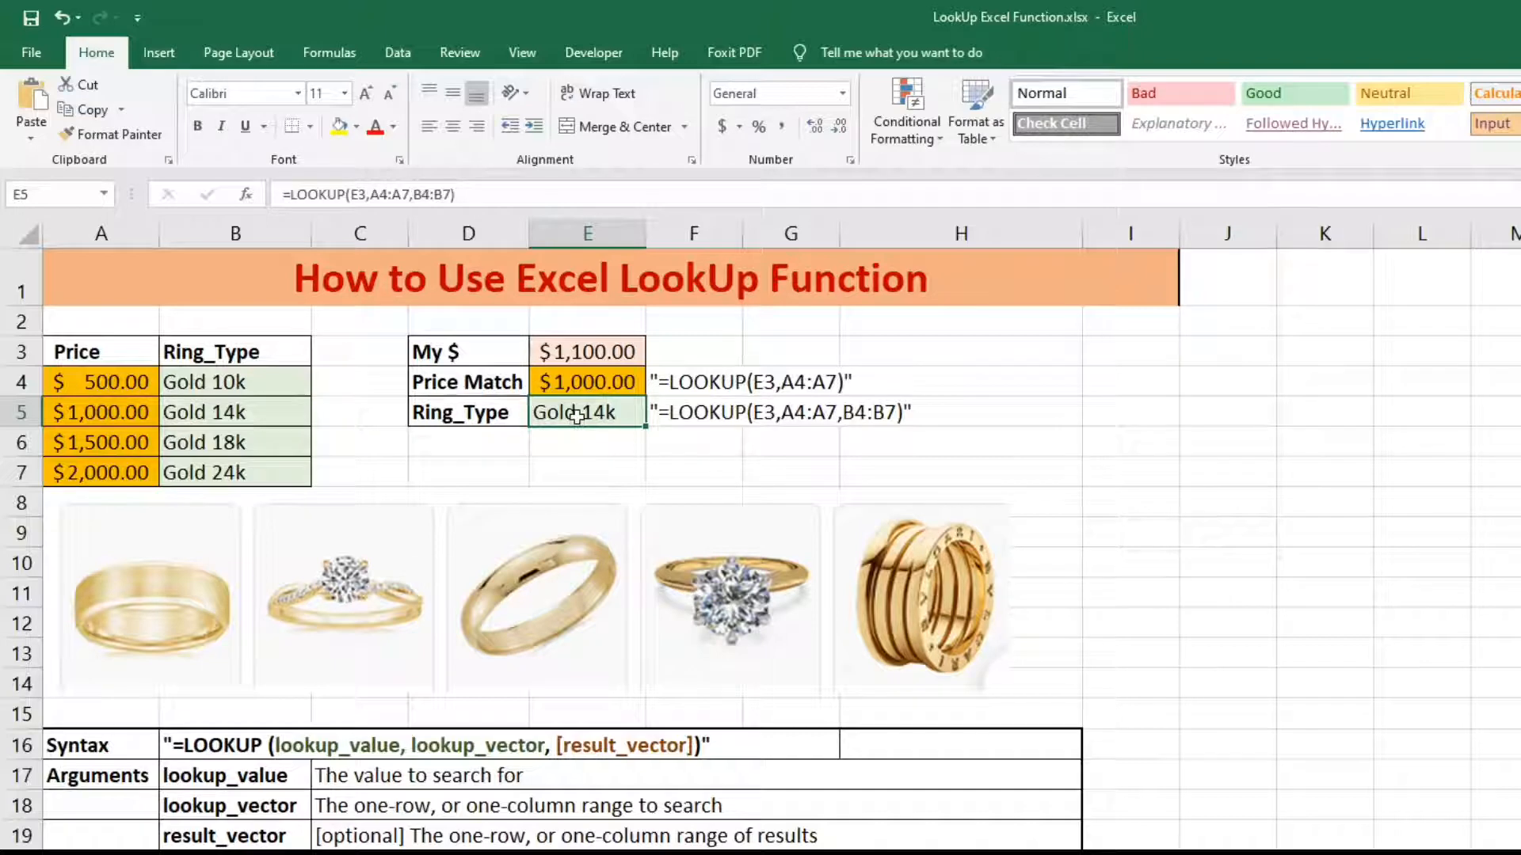
{"action": "double_click", "coordinate": [578, 412]}
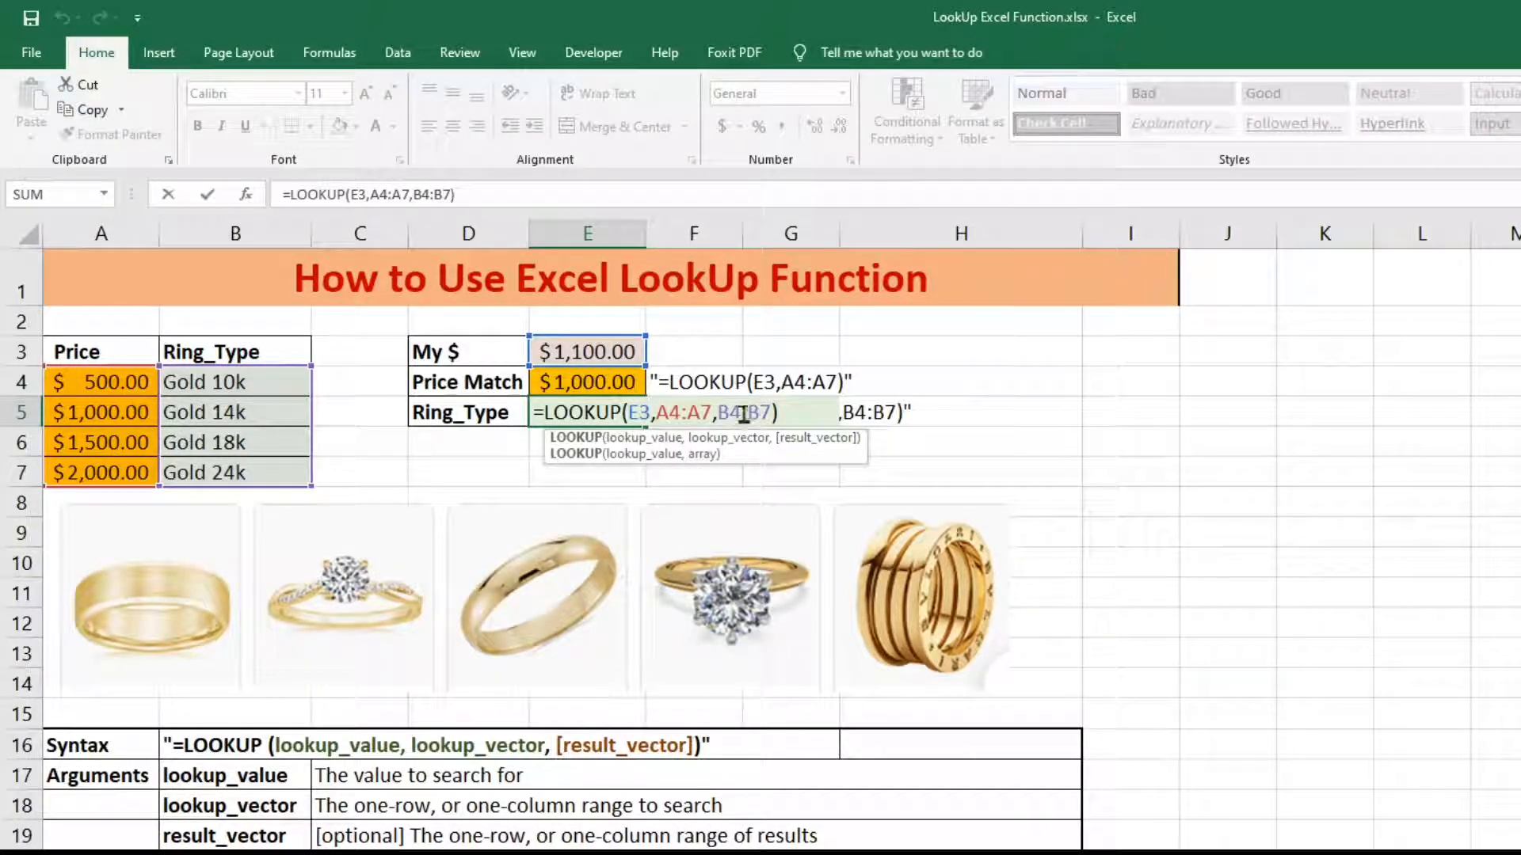
{"action": "left_click_drag", "start_coordinate": [718, 412], "coordinate": [772, 413]}
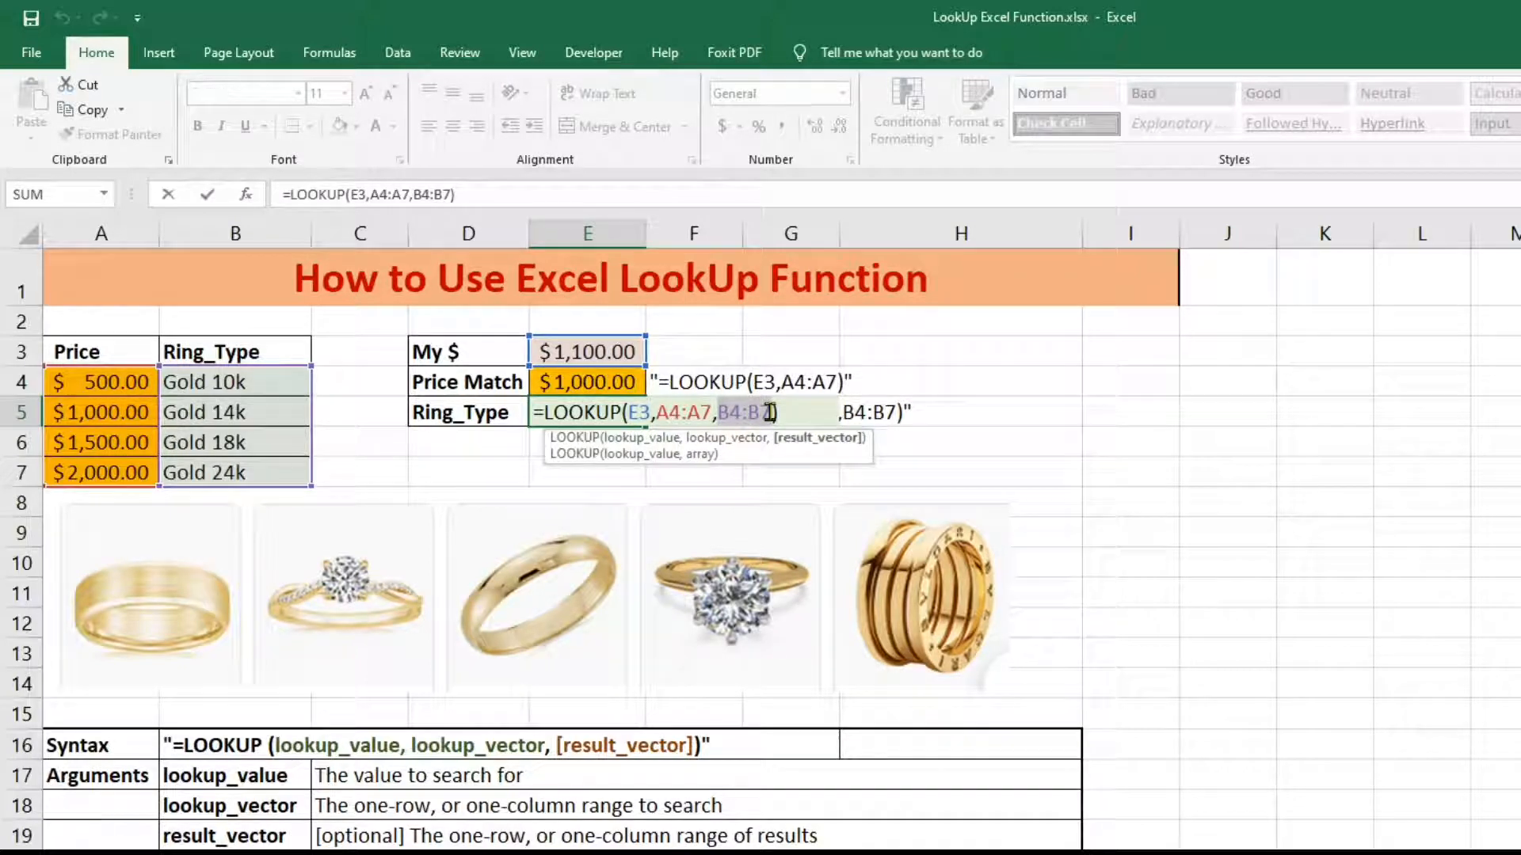
{"action": "left_click", "coordinate": [638, 412]}
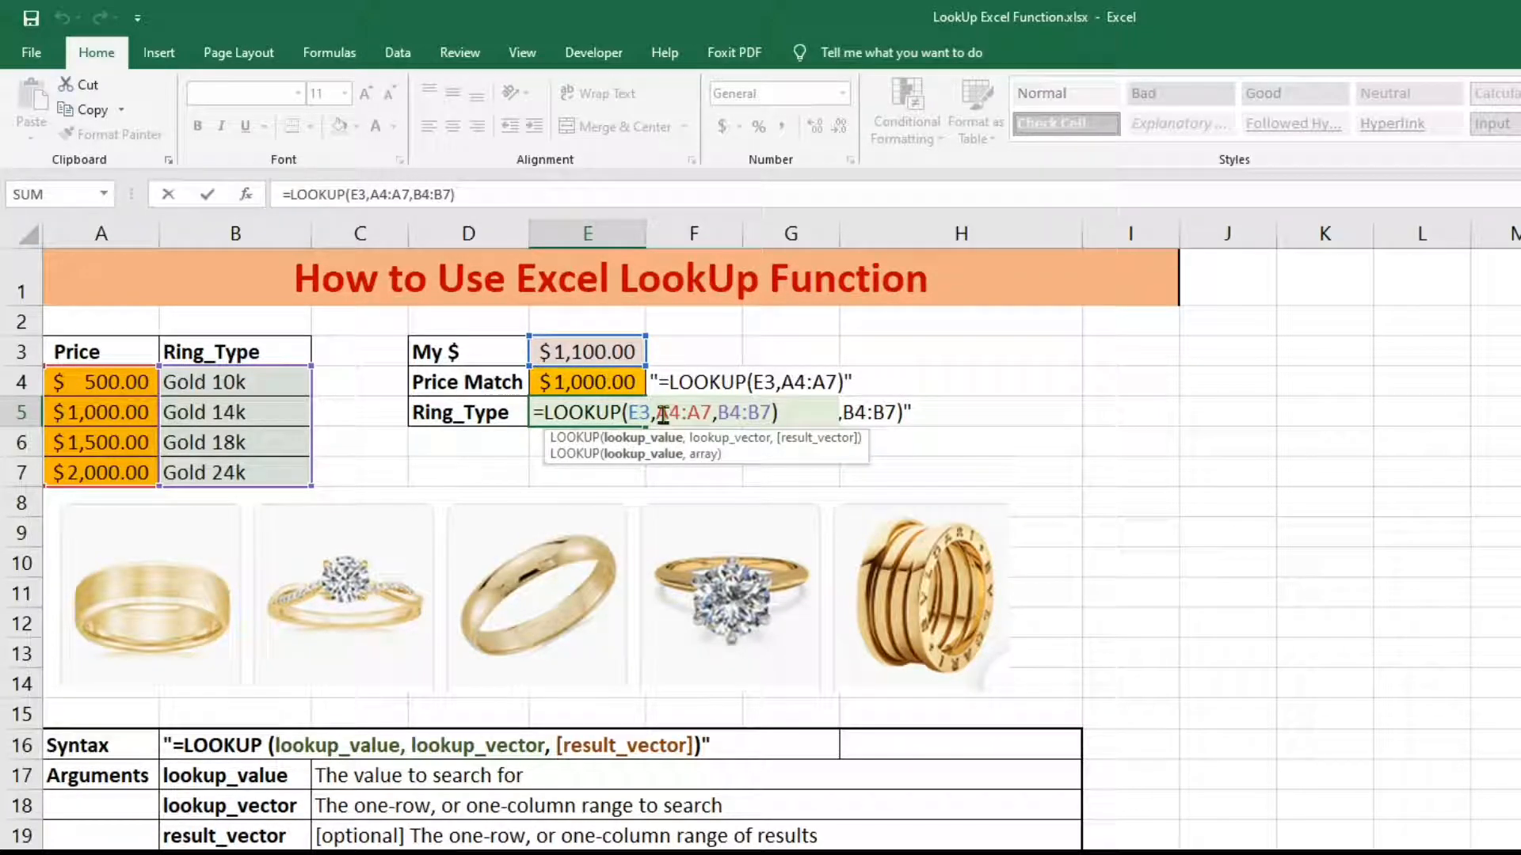
{"action": "left_click_drag", "start_coordinate": [657, 412], "coordinate": [710, 414]}
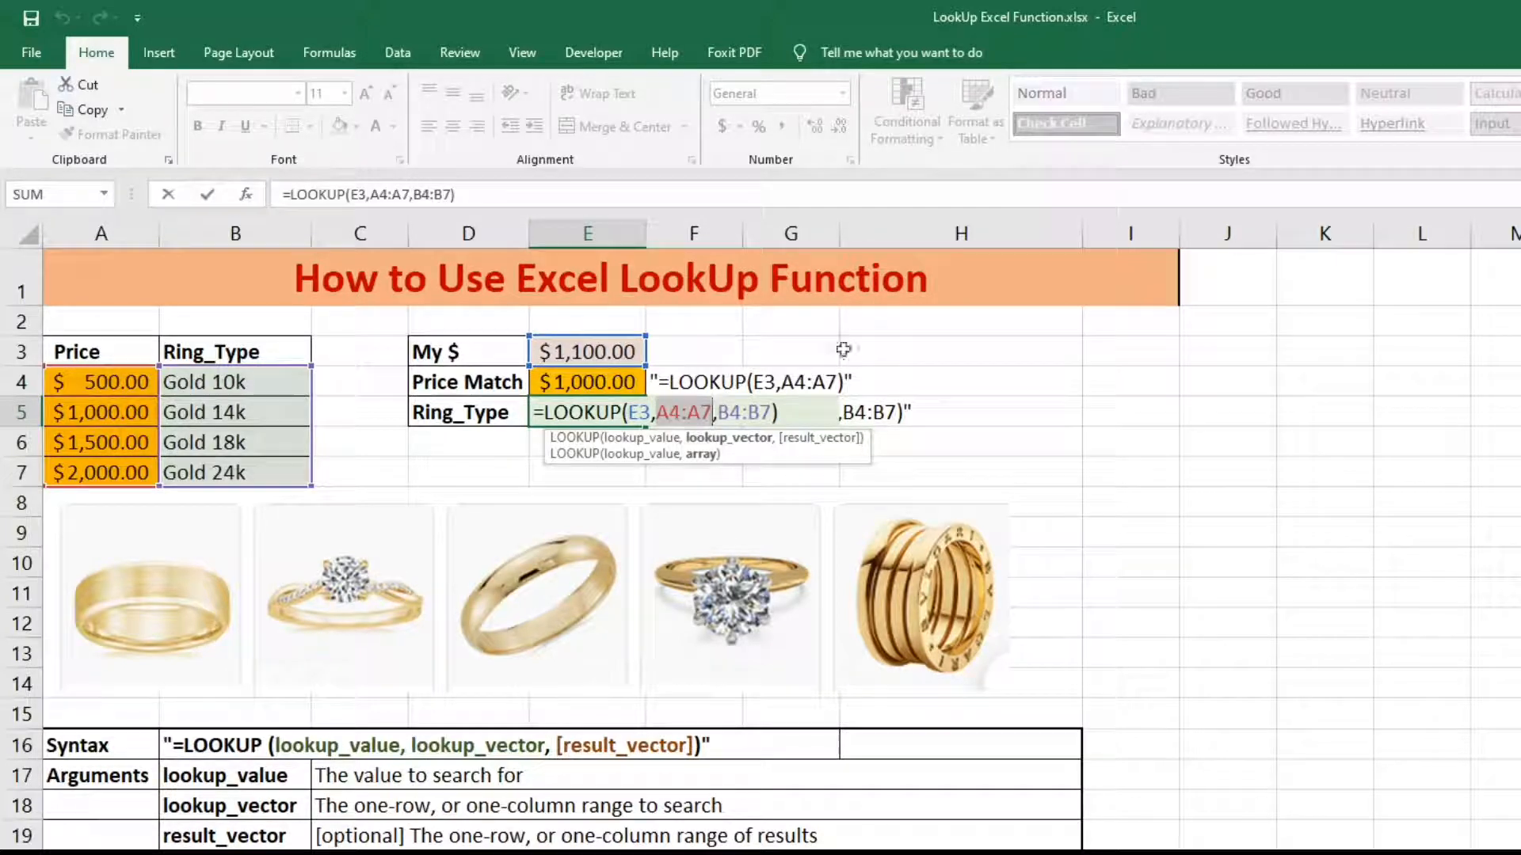
{"action": "left_click_drag", "start_coordinate": [717, 413], "coordinate": [769, 413]}
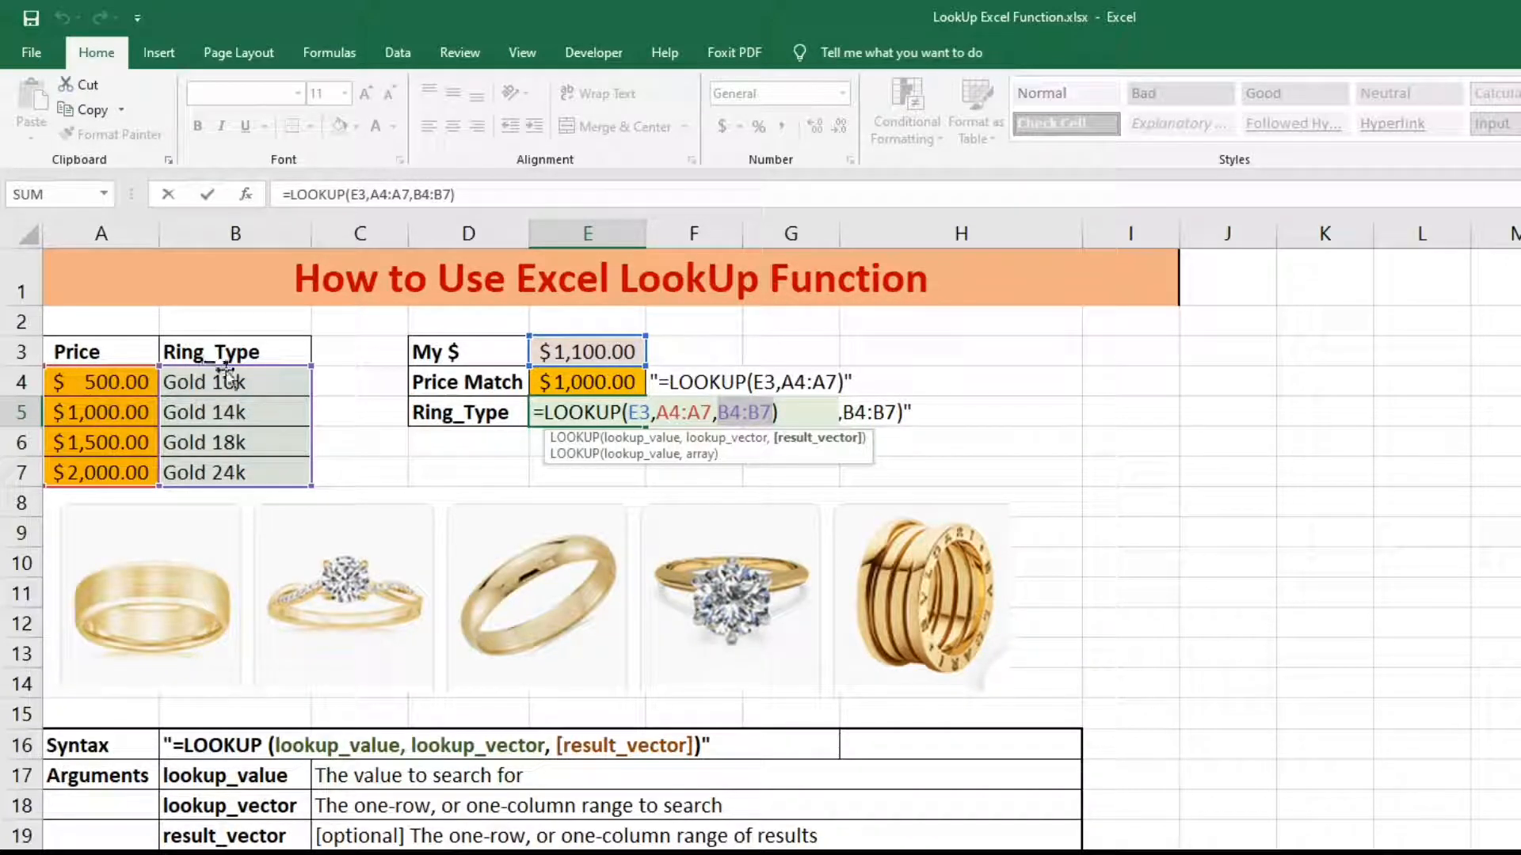
{"action": "key", "text": "Return"}
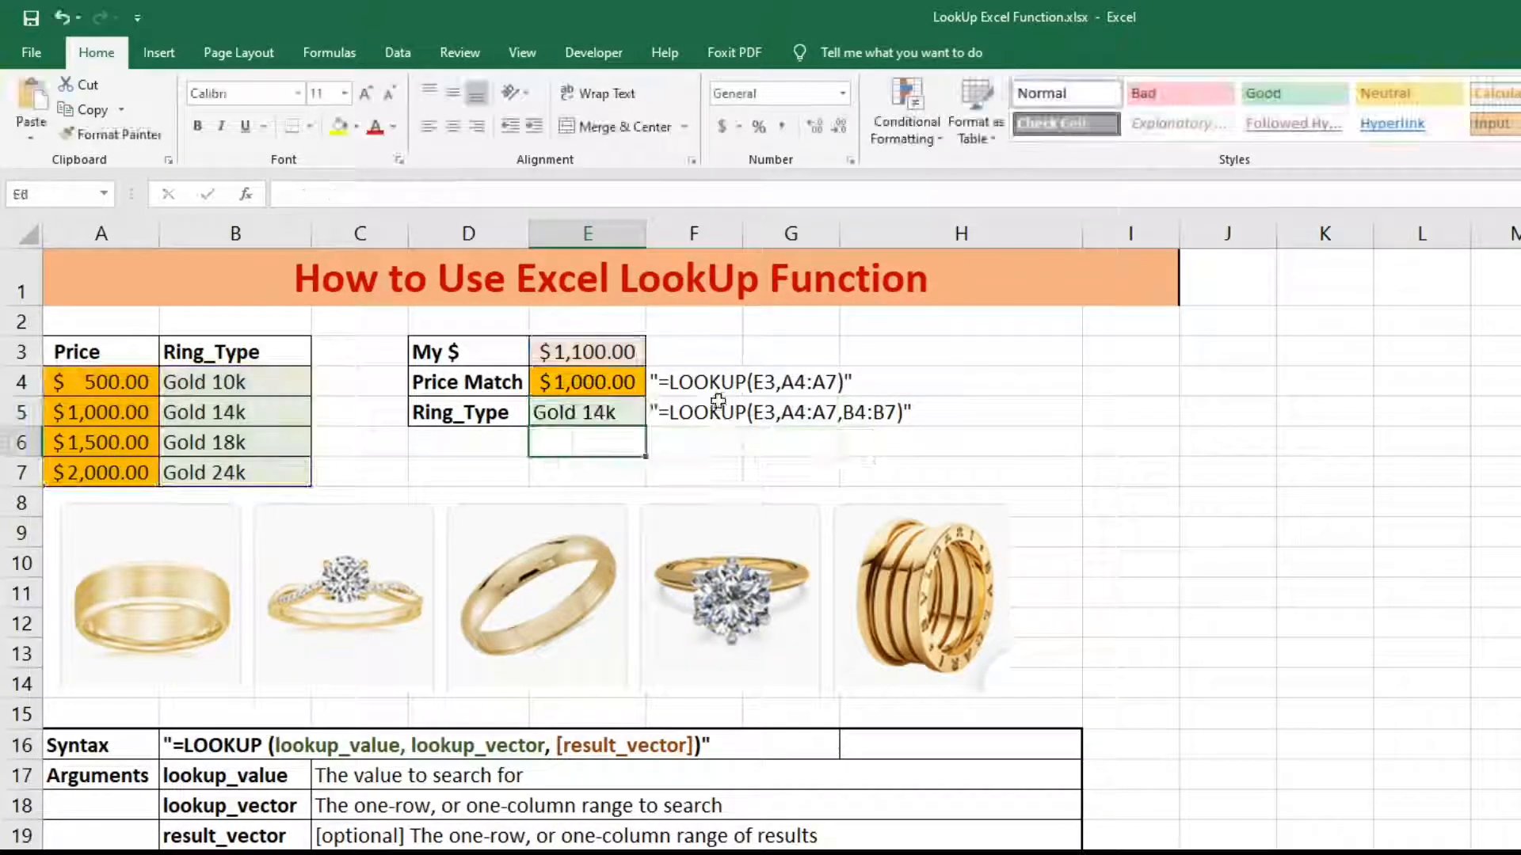
Step: Compare the My $ amount in E3 and the Ring_Type result in E5 with the ring types in B4:B7
{"action": "left_click", "coordinate": [598, 352]}
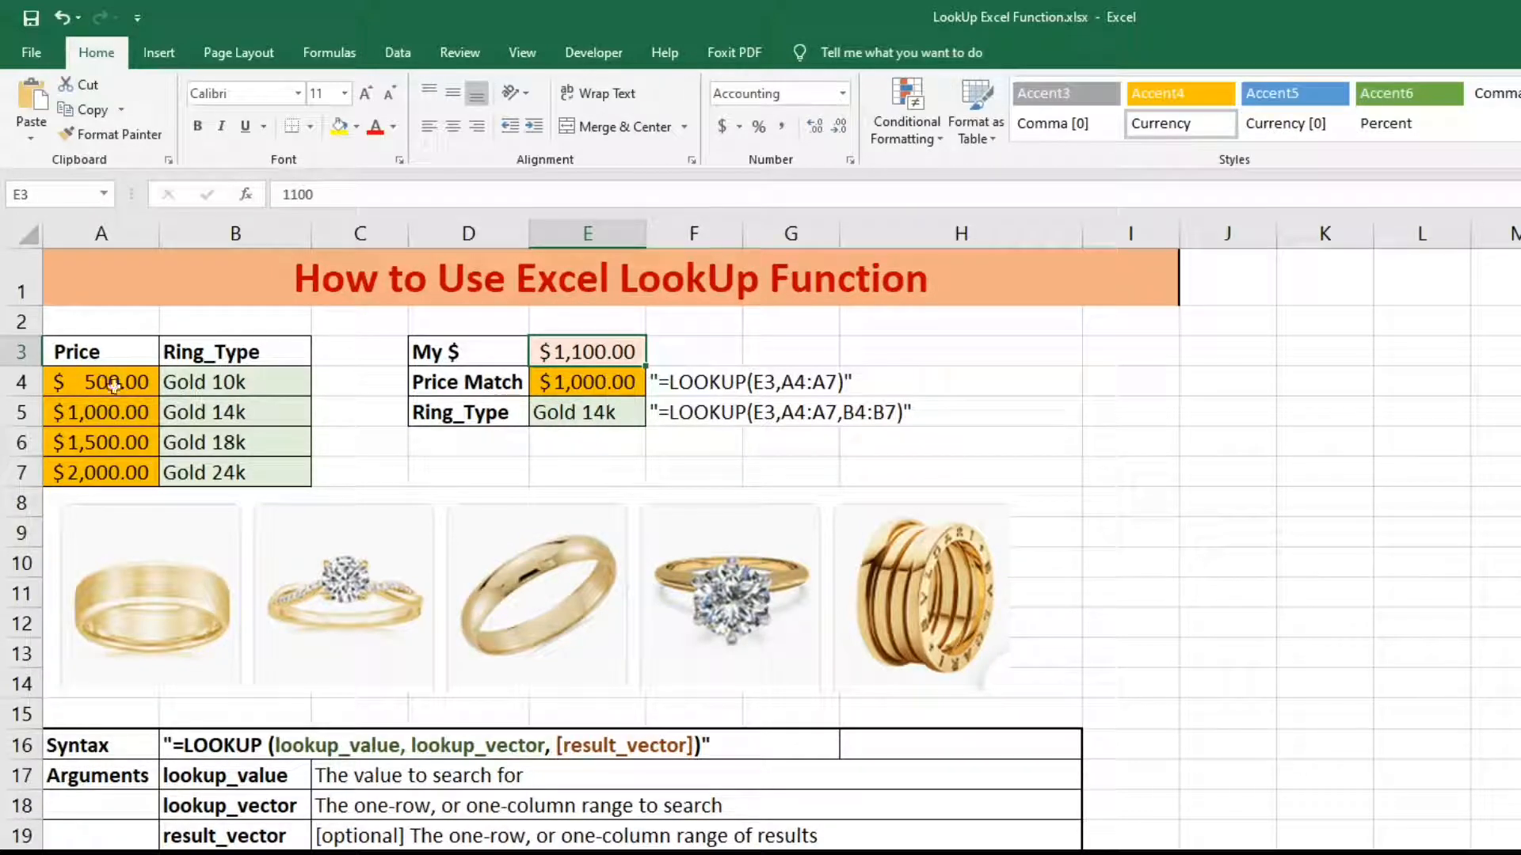
{"action": "left_click", "coordinate": [578, 417]}
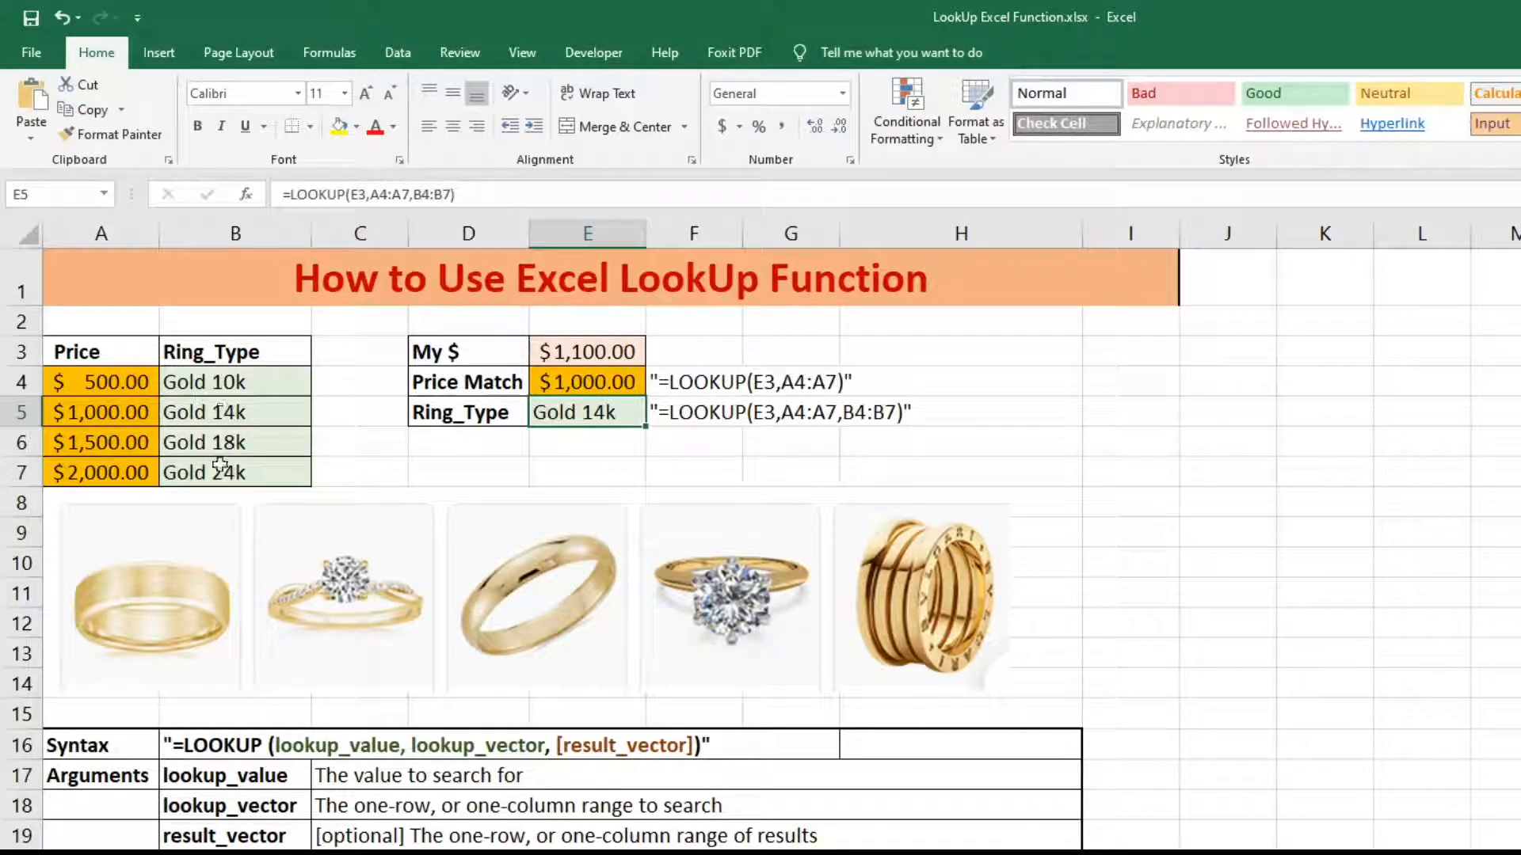
{"action": "left_click_drag", "start_coordinate": [238, 382], "coordinate": [210, 474]}
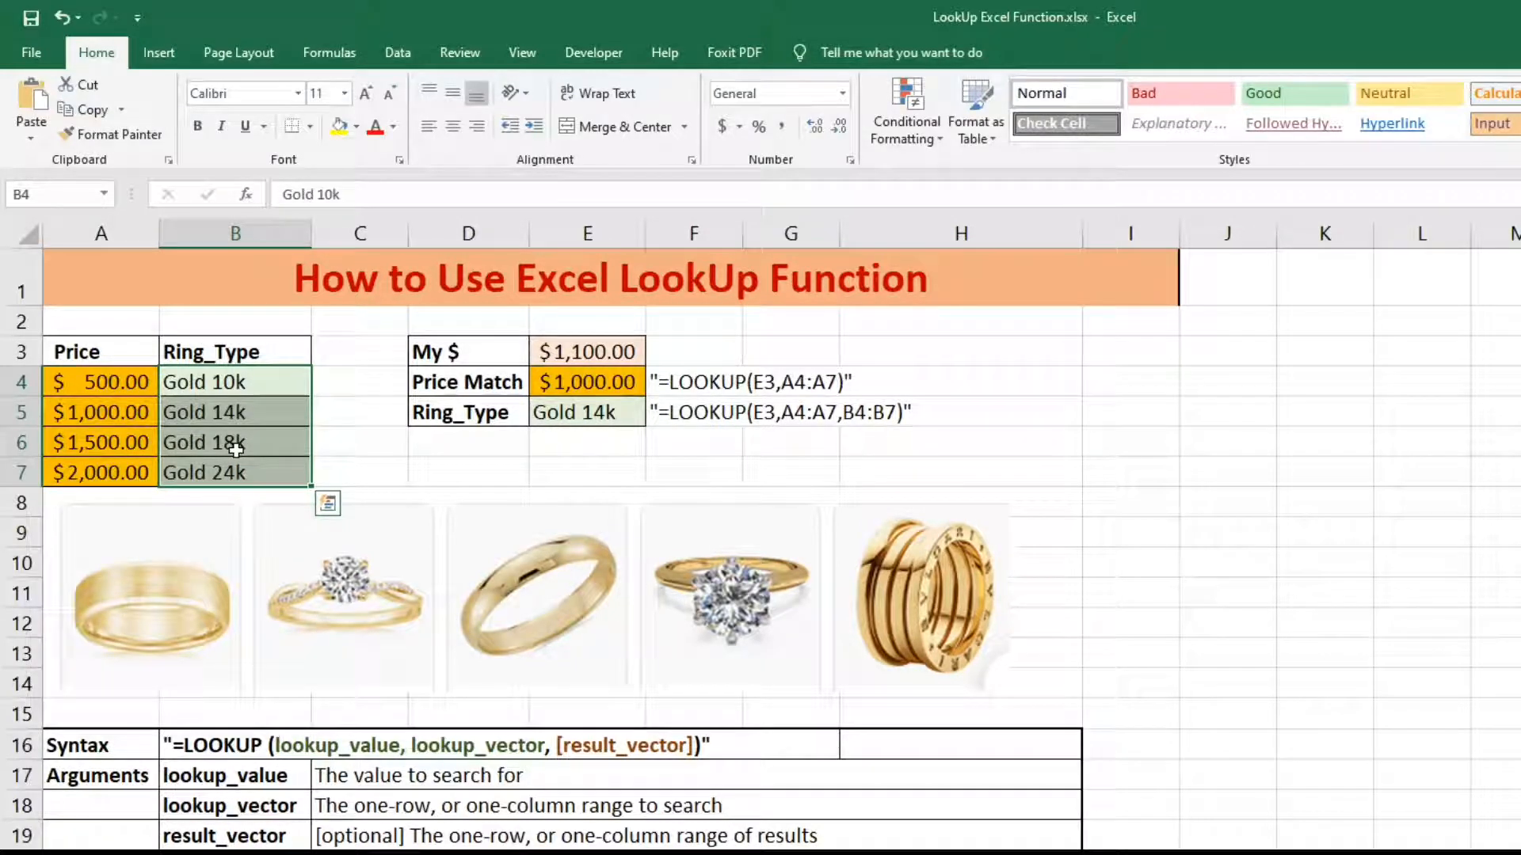
Step: Check the ring type in B5 and the My $ amount in E3 against the LOOKUP syntax and notes in rows 16 to 26
{"action": "key", "text": "Return"}
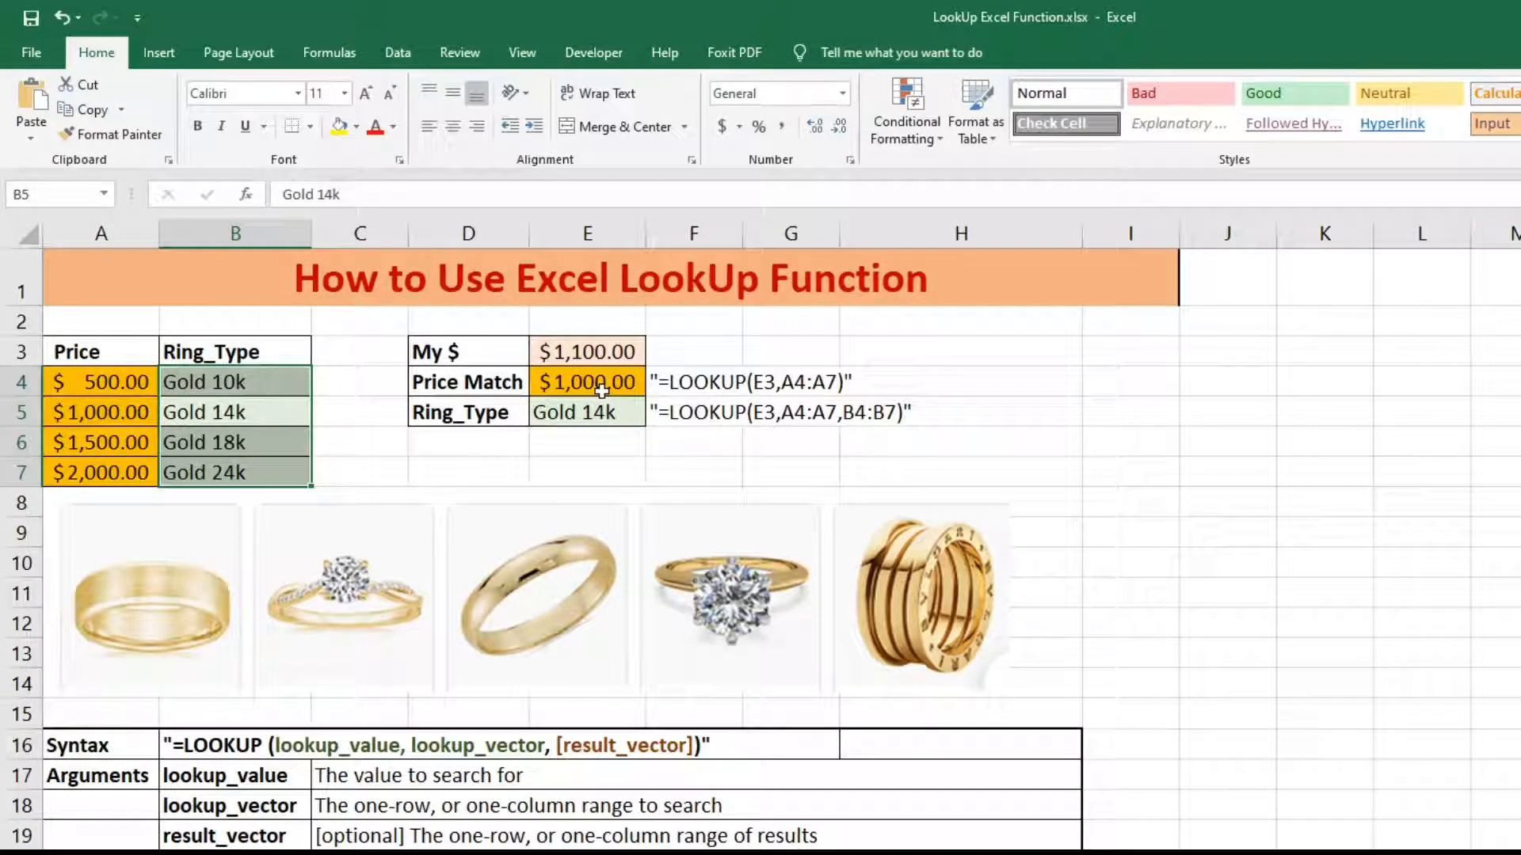
{"action": "left_click", "coordinate": [597, 353]}
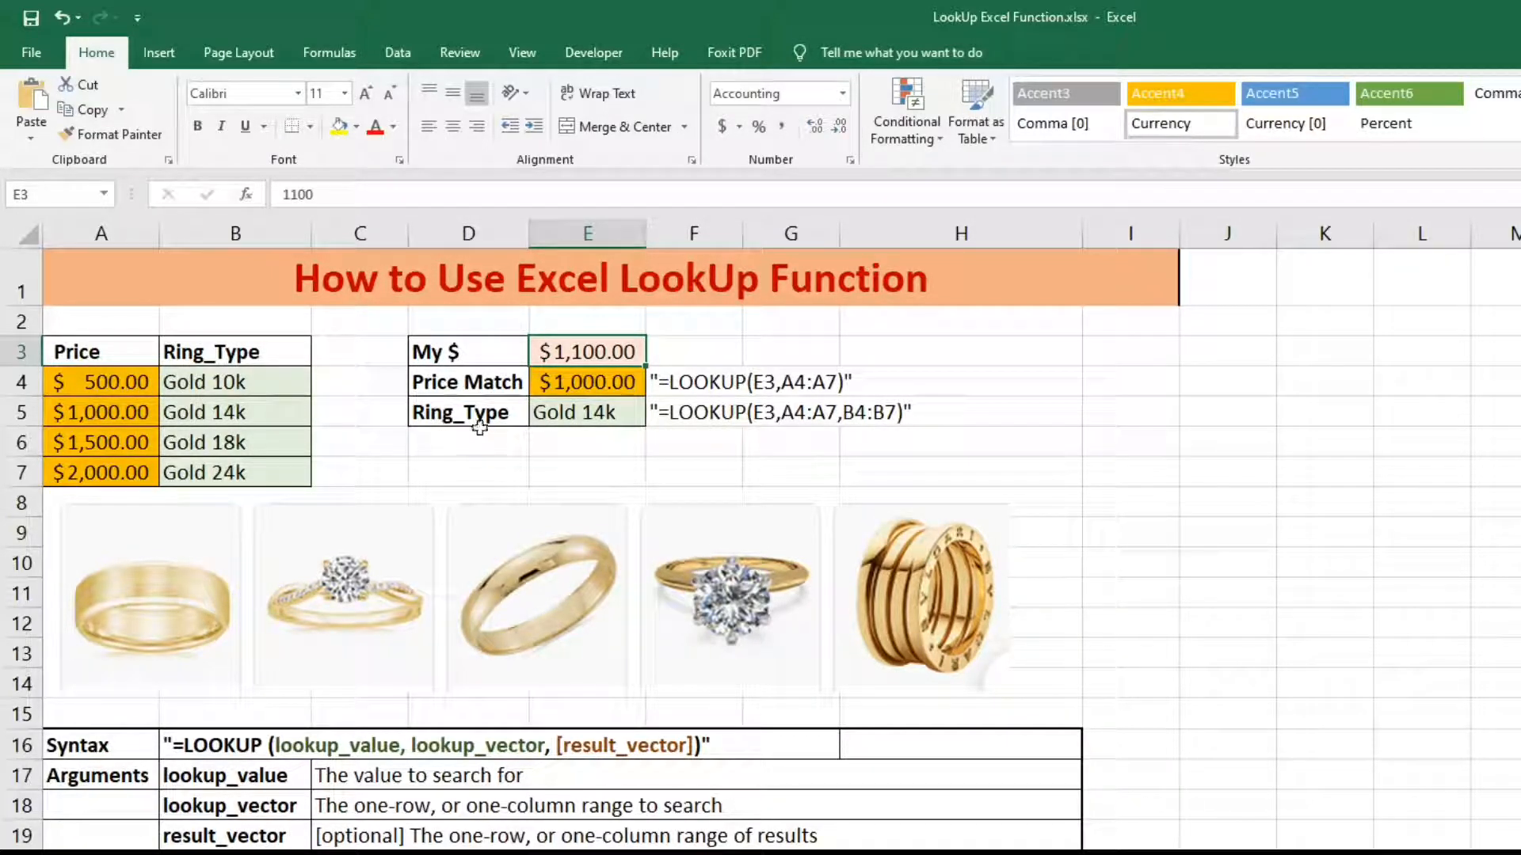
{"action": "scroll", "coordinate": [480, 428], "scroll_direction": "down", "scroll_amount": 1}
{"action": "scroll", "coordinate": [480, 429], "scroll_direction": "down", "scroll_amount": 2}
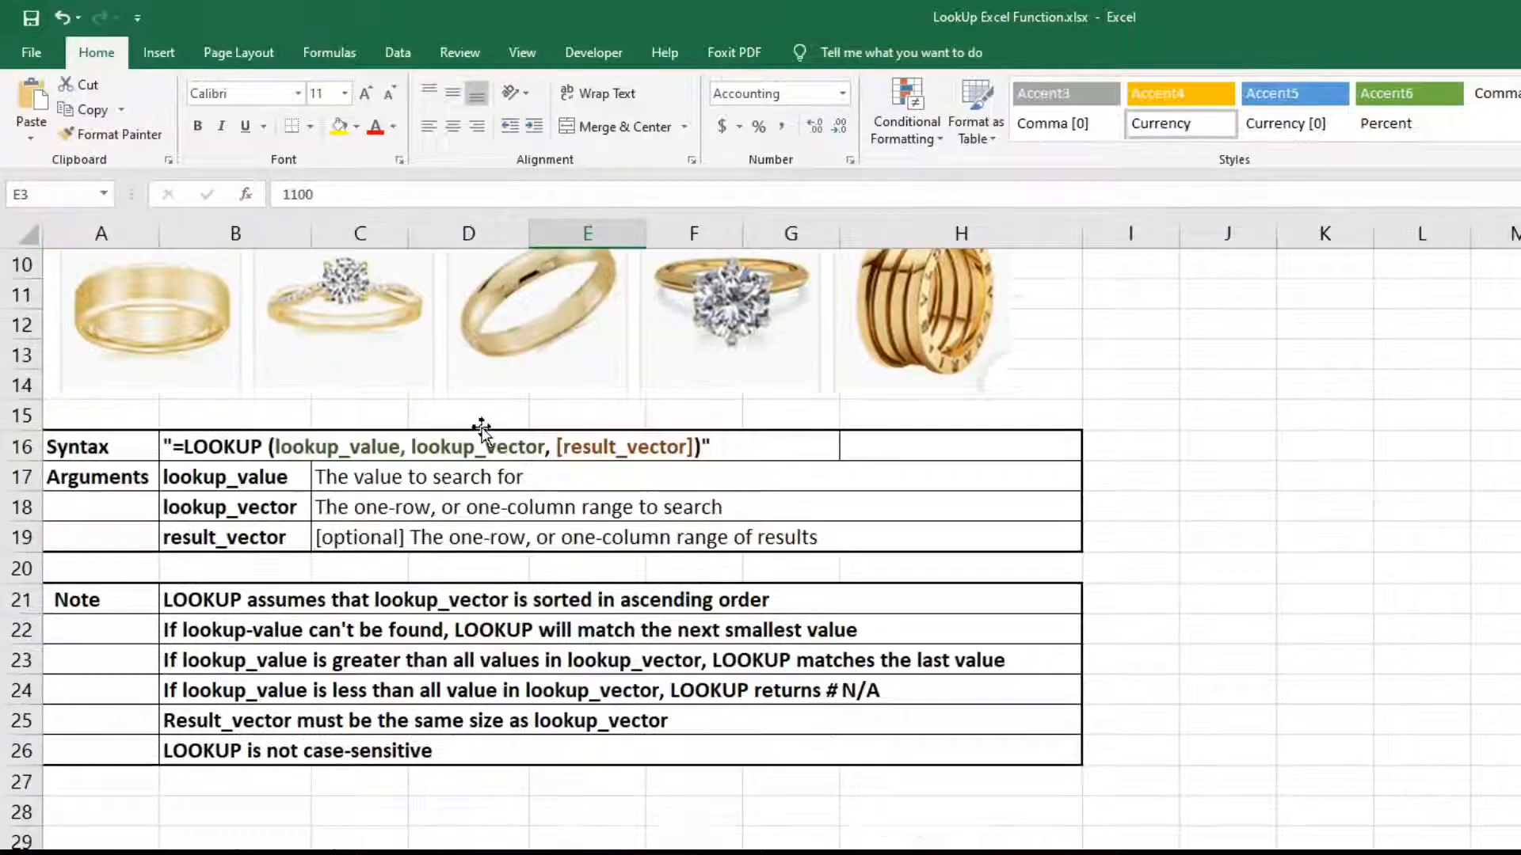
{"action": "scroll", "coordinate": [483, 430], "scroll_direction": "up", "scroll_amount": 3}
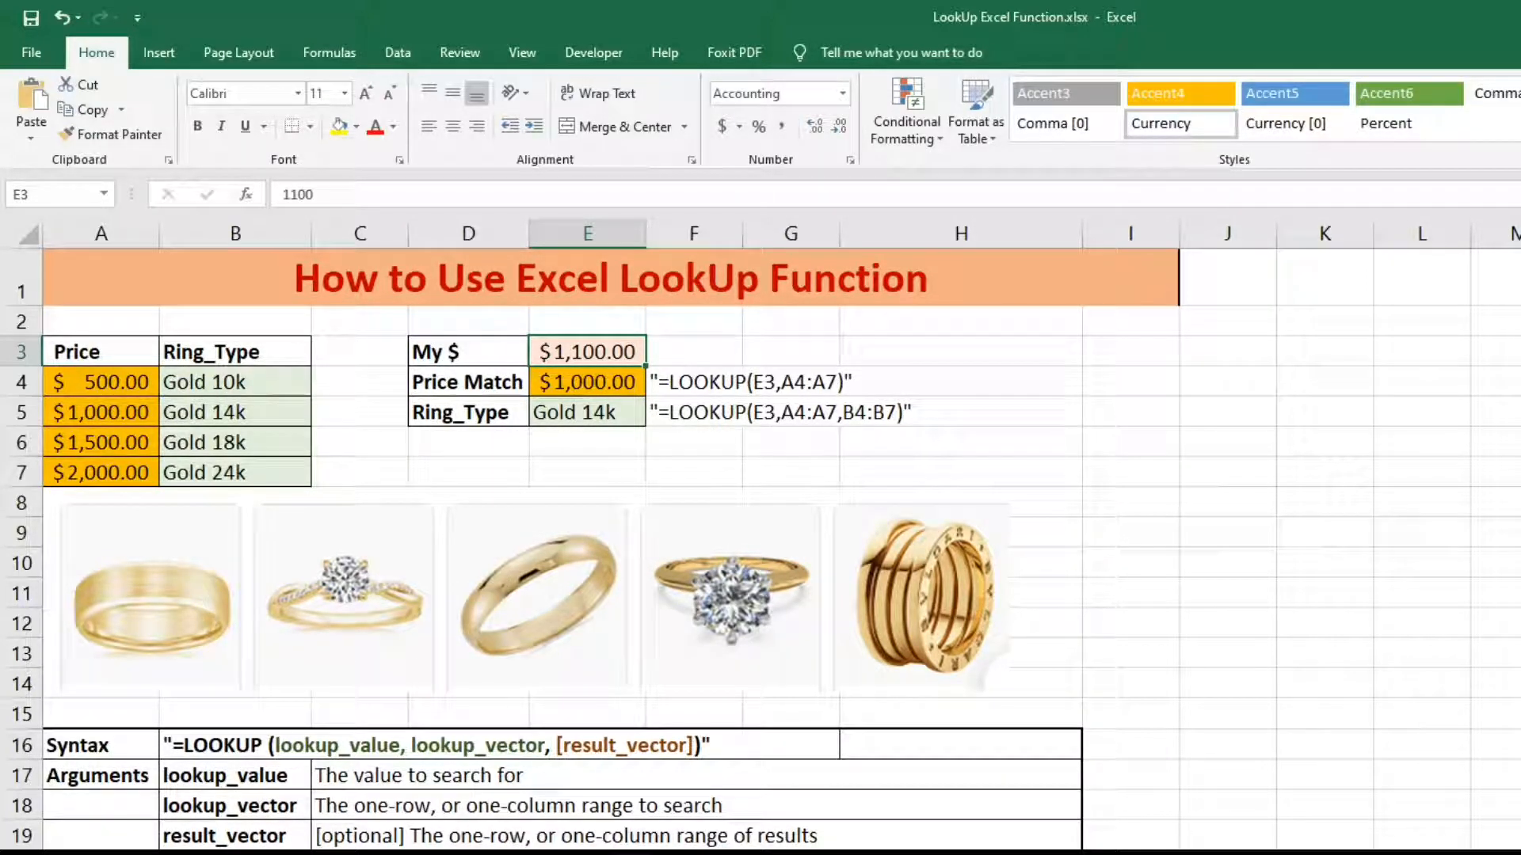
Step: View the VLookUp and HLookUp example sheets, and return to the LookUp sheet
{"action": "key", "text": "ctrl+Page_Down"}
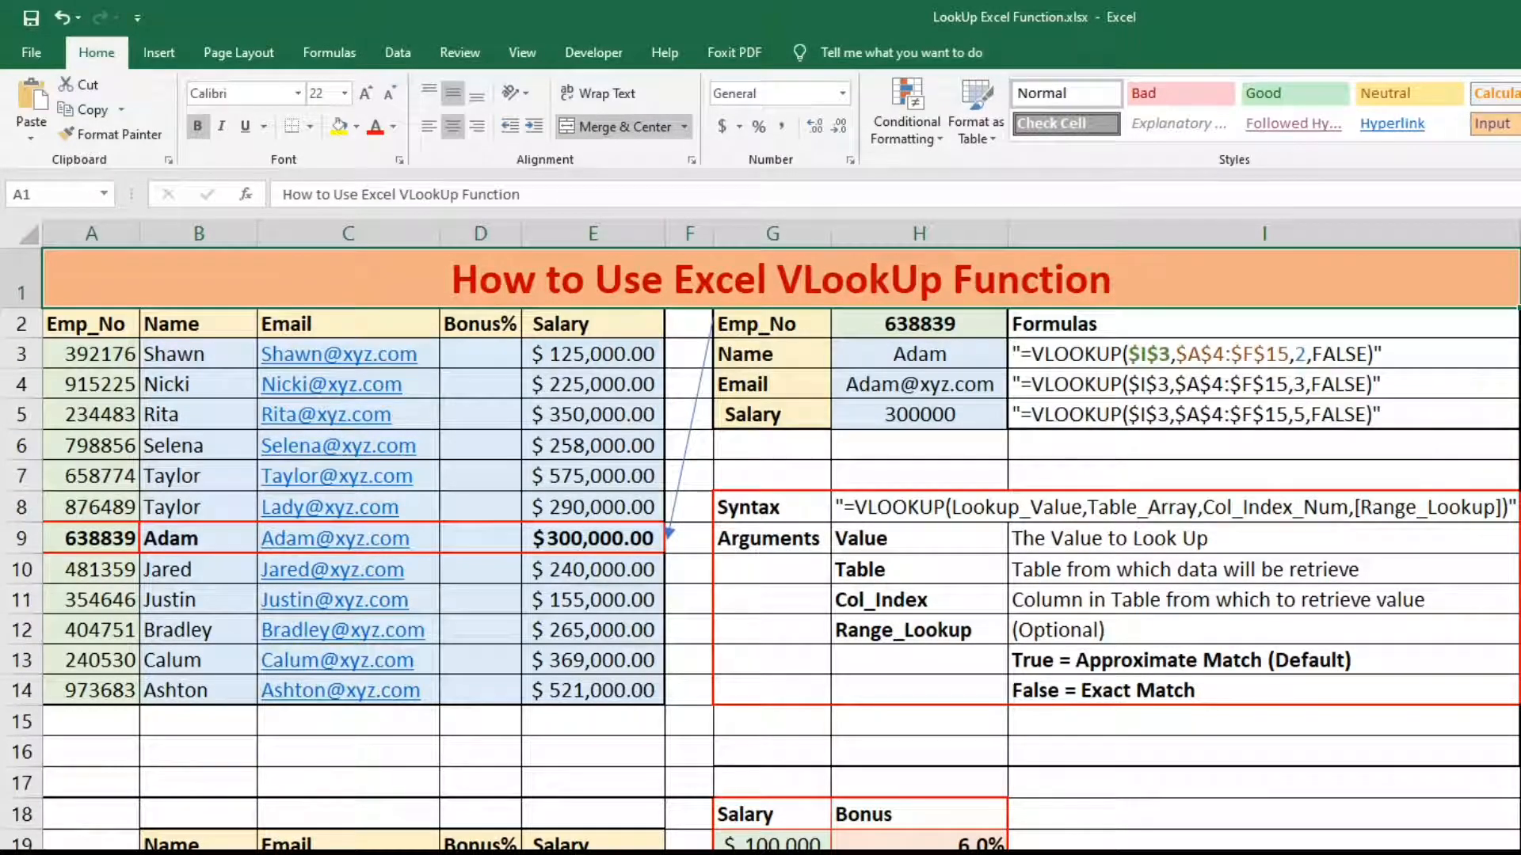
{"action": "key", "text": "ctrl+Page_Down"}
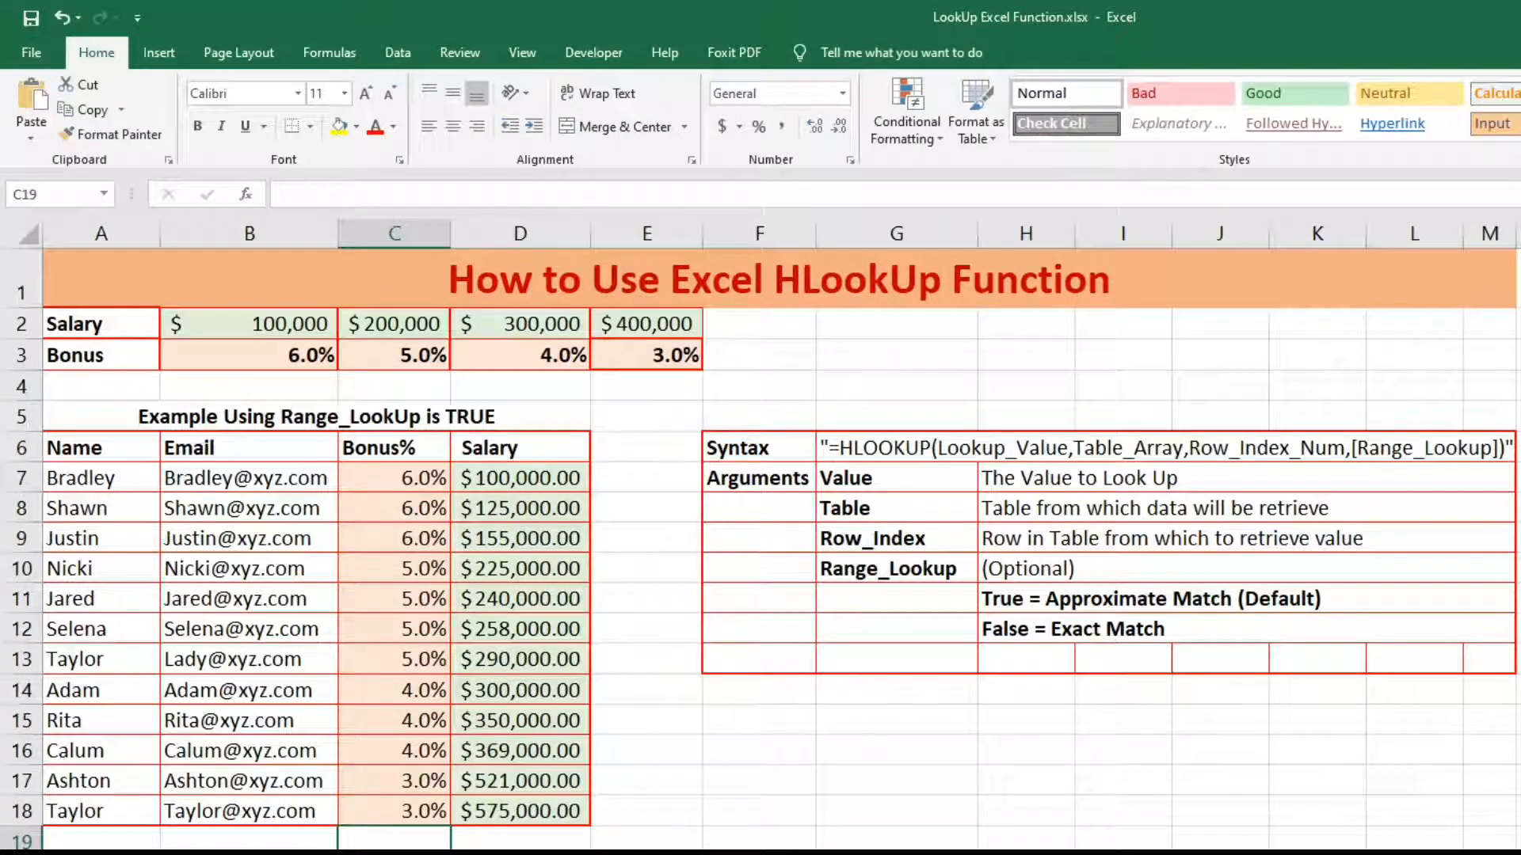
{"action": "key", "text": "ctrl+Page_Up"}
{"action": "key", "text": "ctrl+Page_Up"}
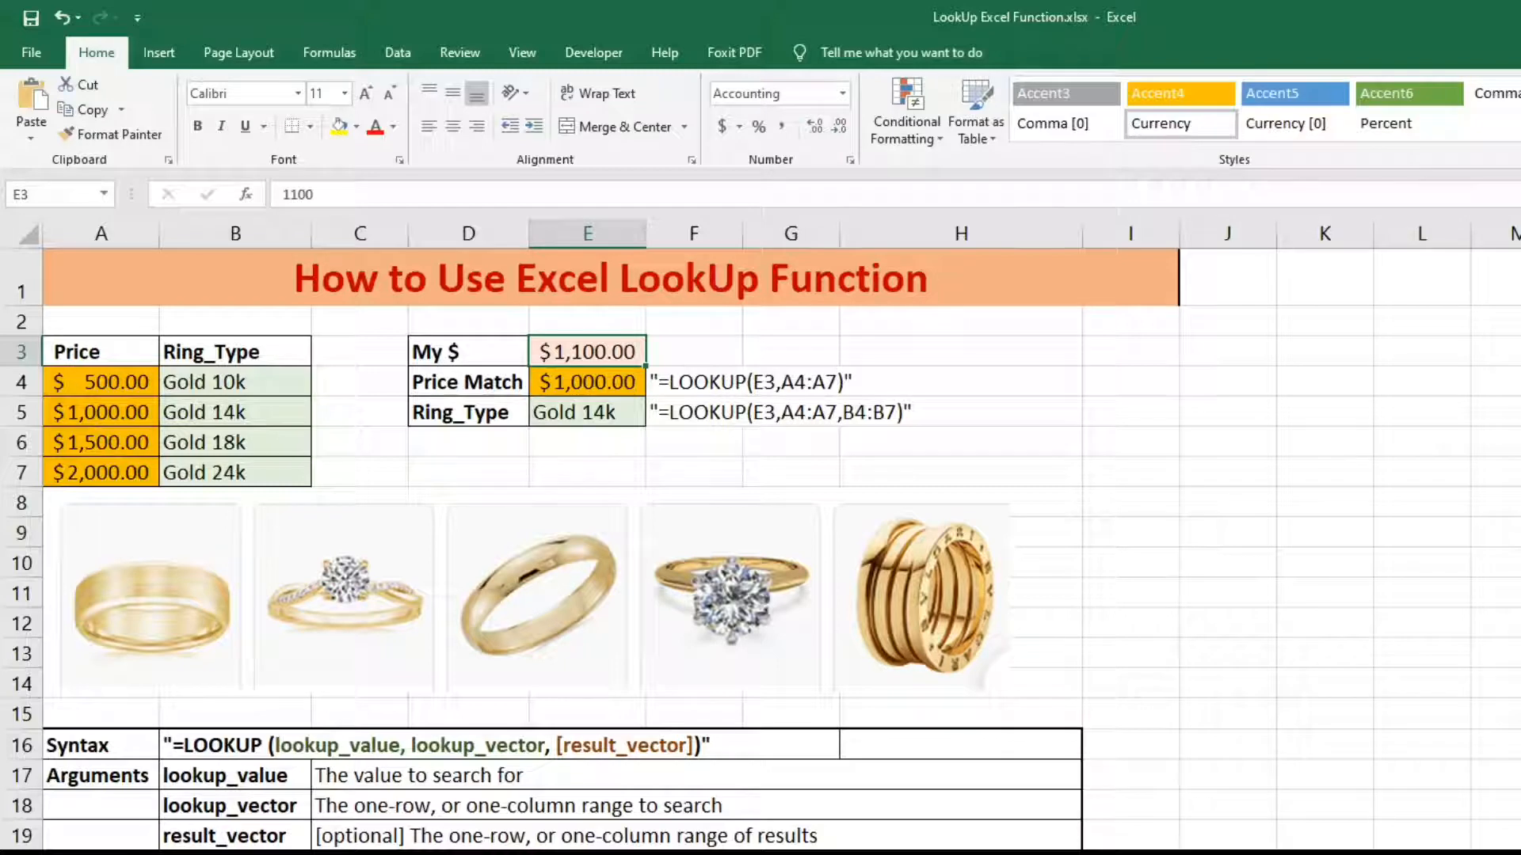